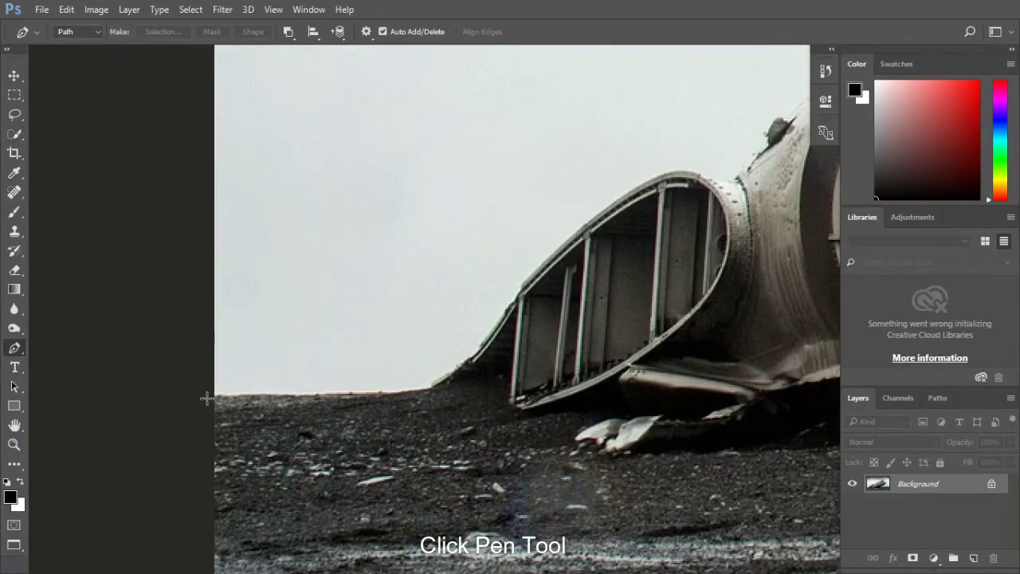
- Place Pen Tool anchors along the ground edge and up the broken tail toward the fuselage top
click(207, 398)
click(294, 395)
click(394, 396)
click(439, 386)
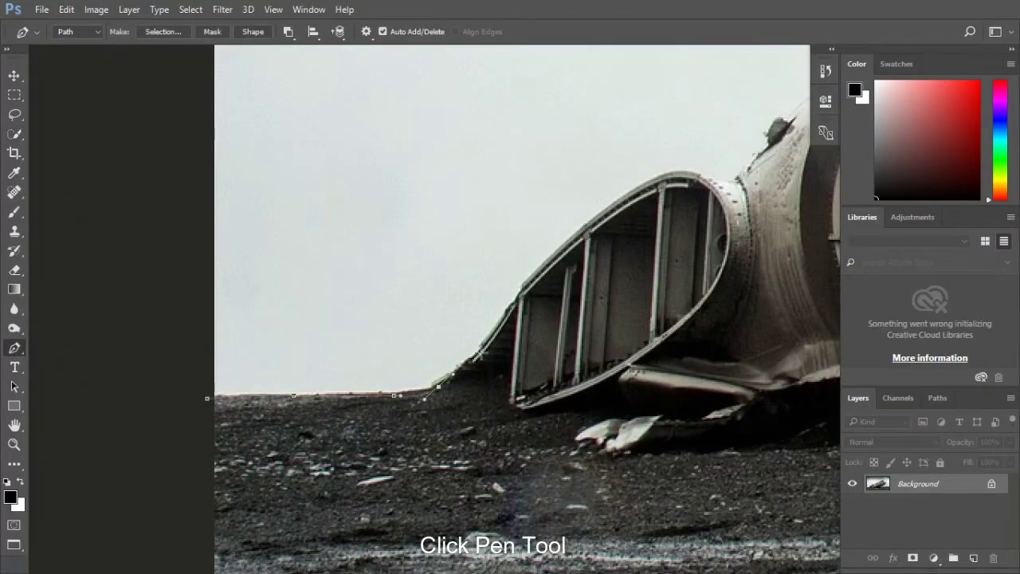
drag(594, 218, 487, 299)
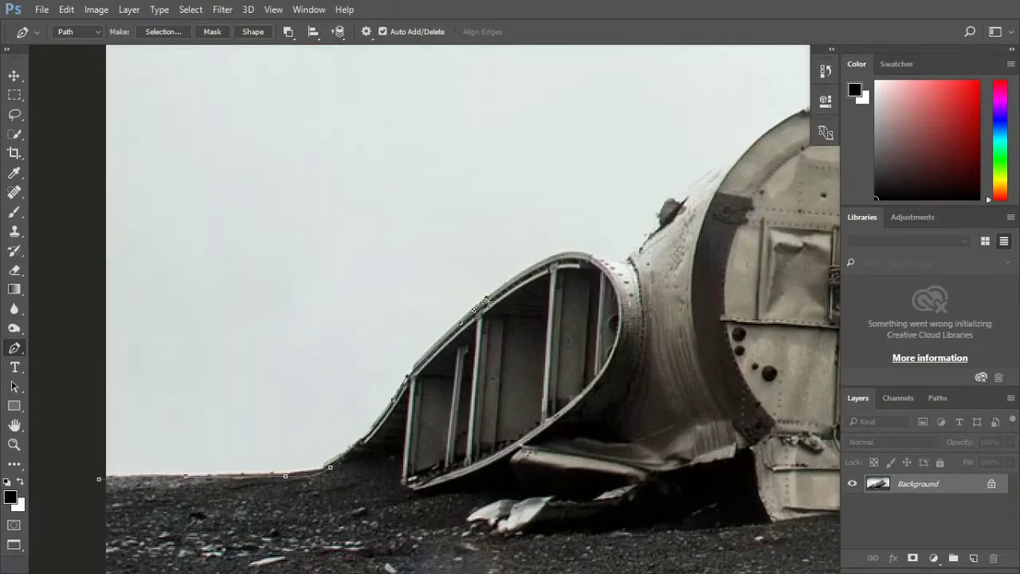
drag(632, 254, 597, 306)
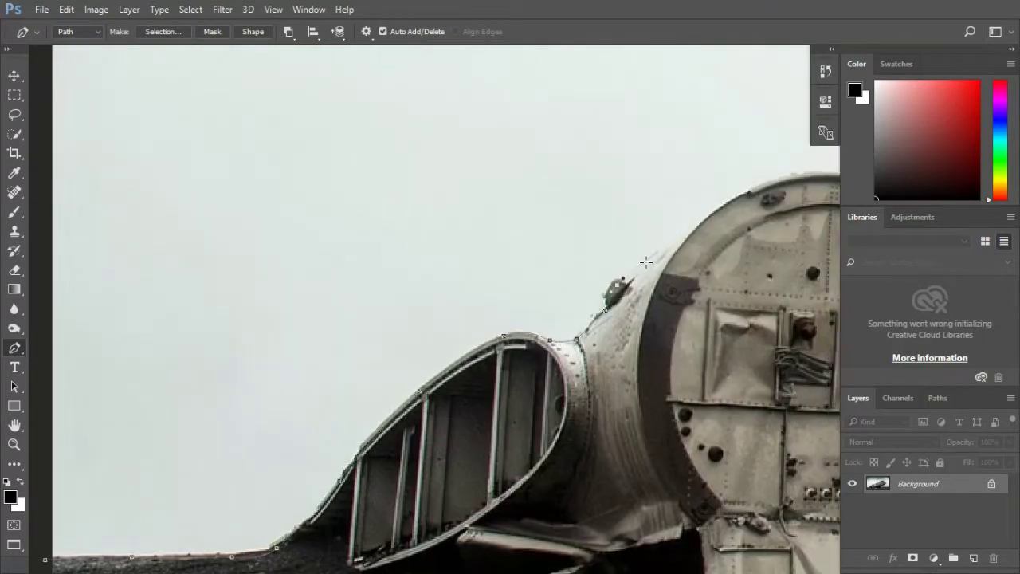
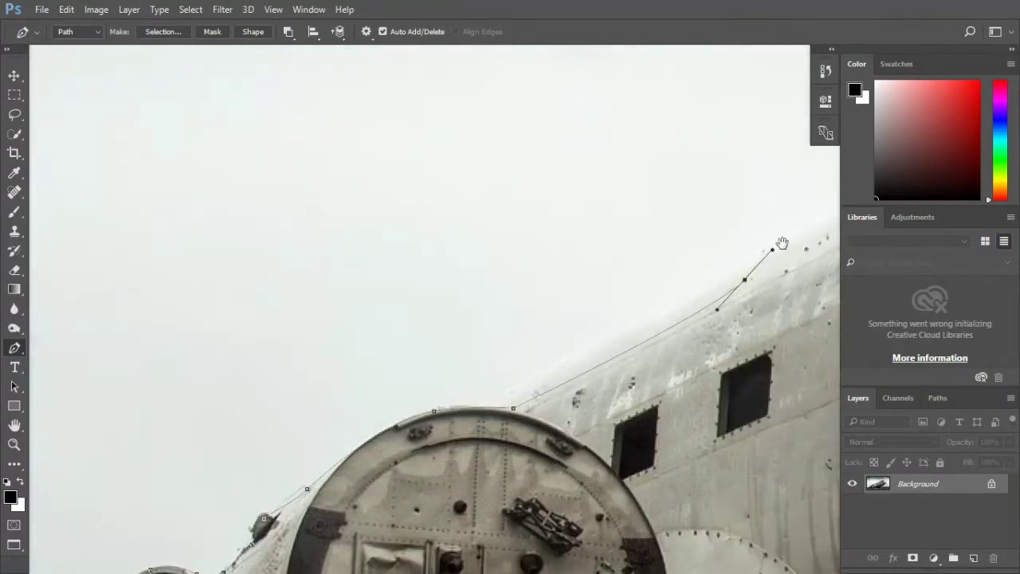
- Trace a Pen path along the fuselage top, cockpit struts and broken nose to its tip
scroll(783, 242, up, 1)
mouse_move(793, 219)
mouse_down()
mouse_move(630, 303)
mouse_move(727, 274)
mouse_up()
mouse_move(829, 207)
mouse_down()
mouse_move(378, 331)
mouse_move(441, 309)
mouse_up()
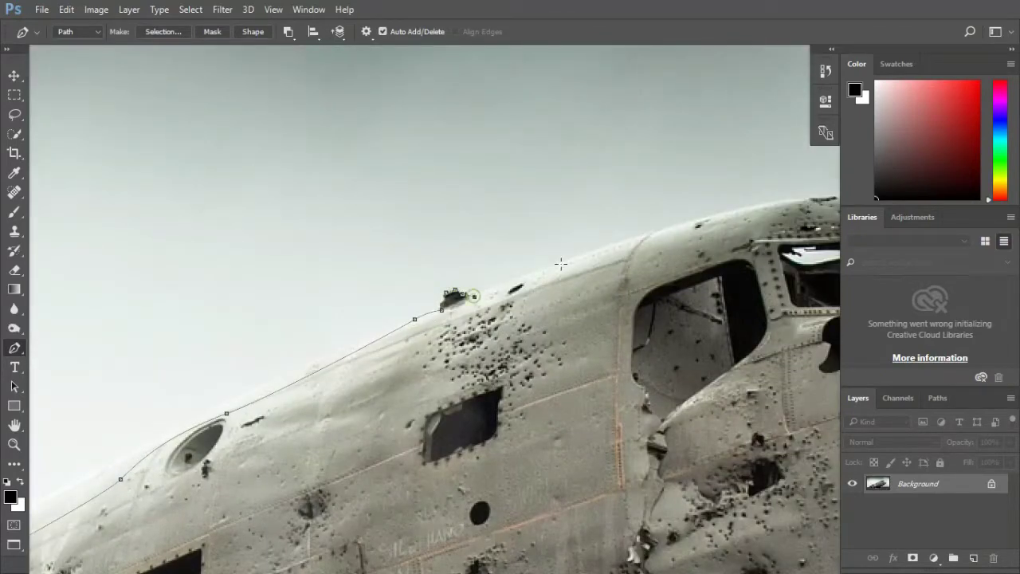
drag(561, 264, 425, 431)
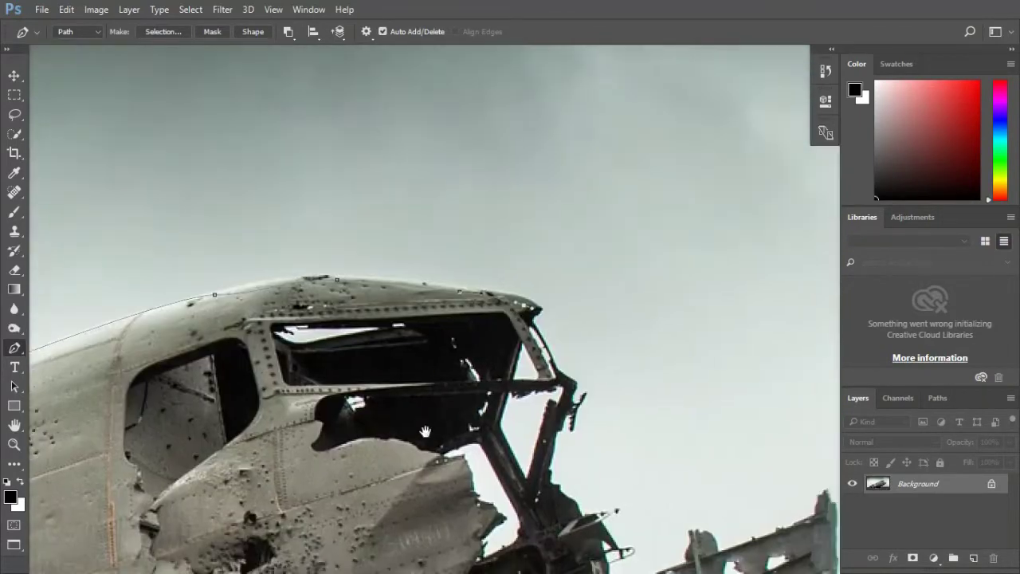
scroll(540, 321, up, 2)
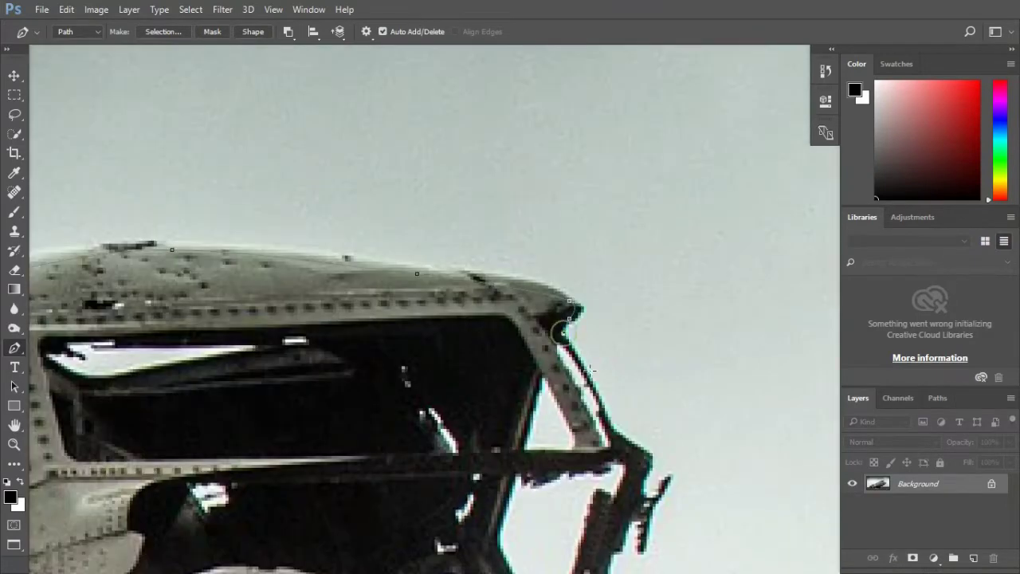
drag(627, 443, 548, 388)
drag(532, 443, 516, 329)
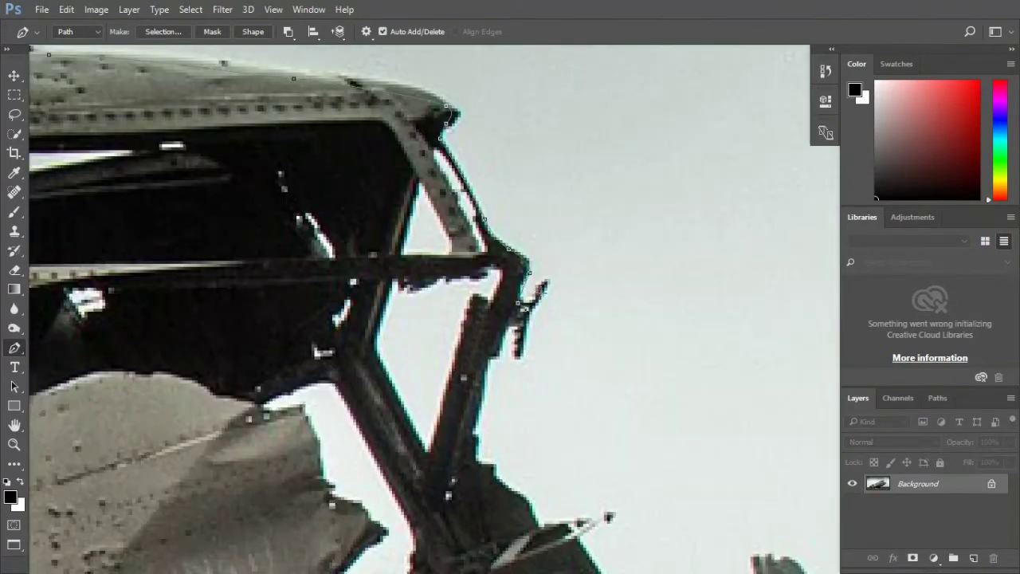
drag(477, 450, 279, 187)
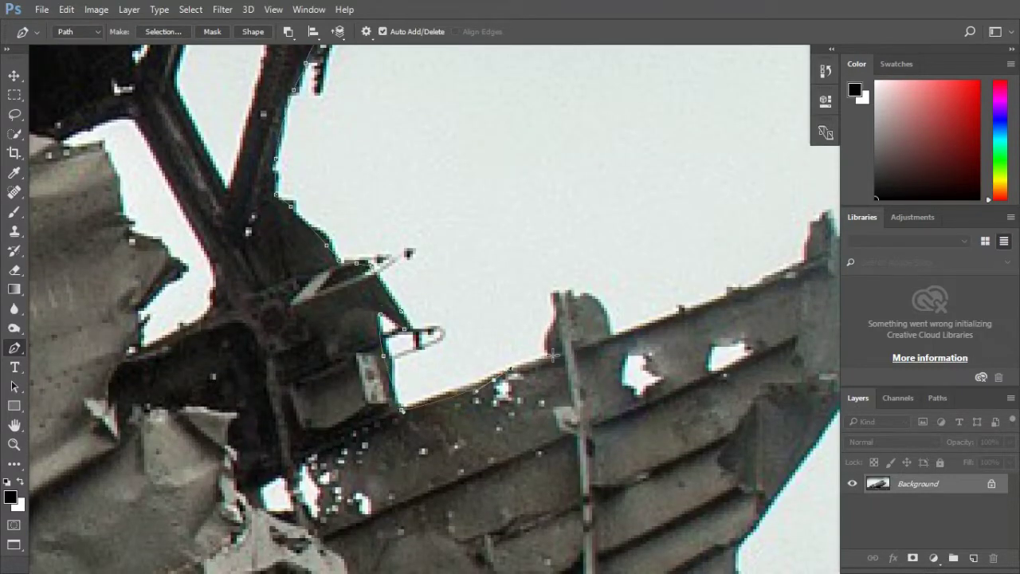
drag(609, 339, 295, 410)
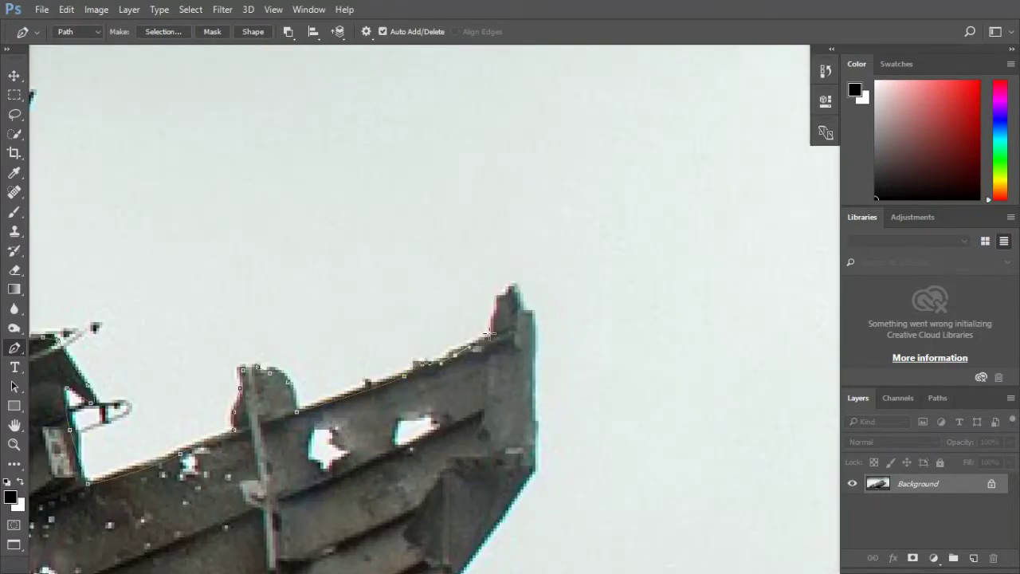
drag(531, 468, 520, 244)
click(415, 383)
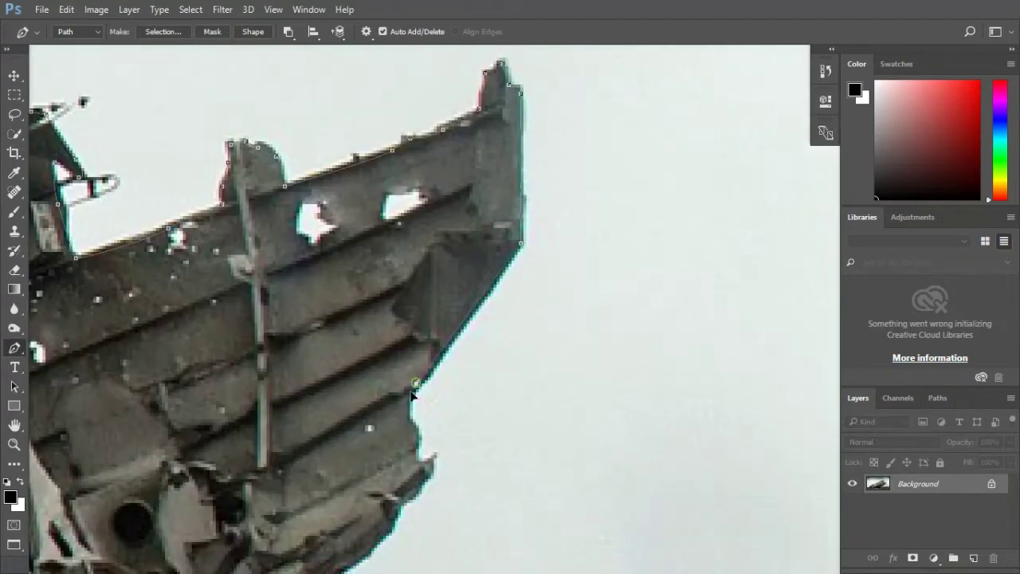
- Continue the path along the lower hull, the plane's underside and around the landing strut
drag(388, 517, 588, 262)
click(435, 392)
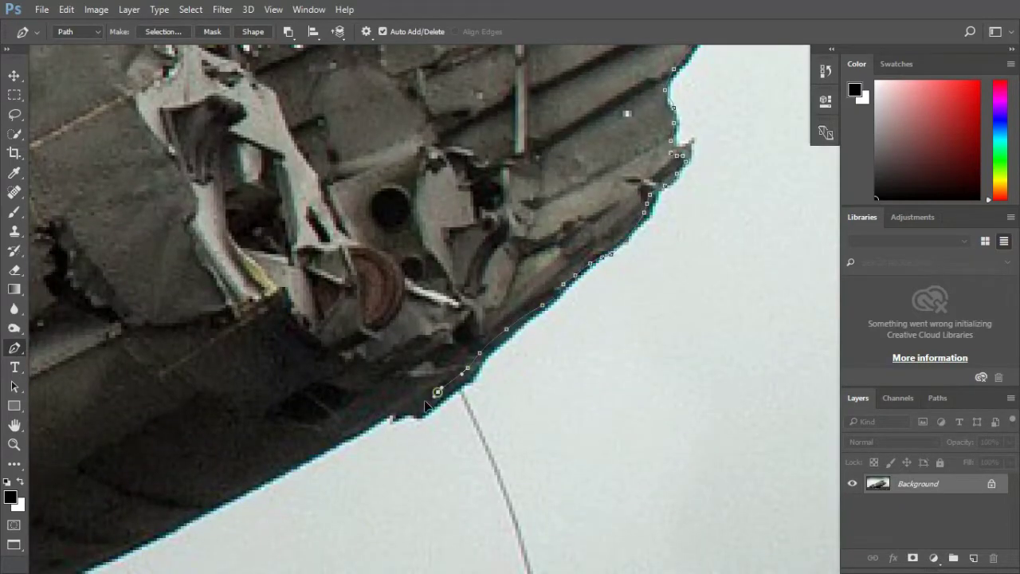
drag(436, 392, 485, 417)
click(204, 560)
scroll(204, 562, down, 2)
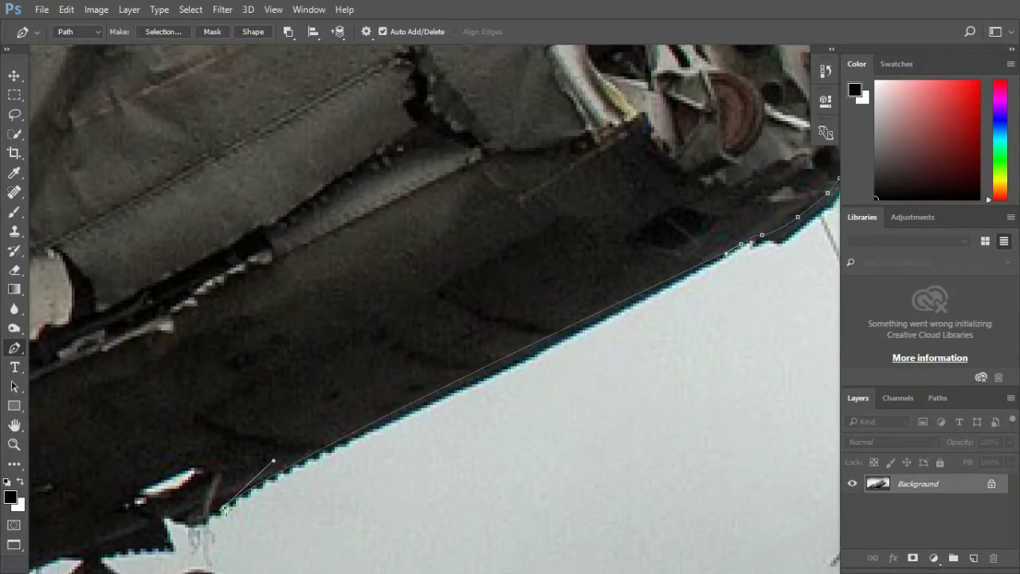
drag(225, 511, 558, 303)
click(504, 340)
click(438, 350)
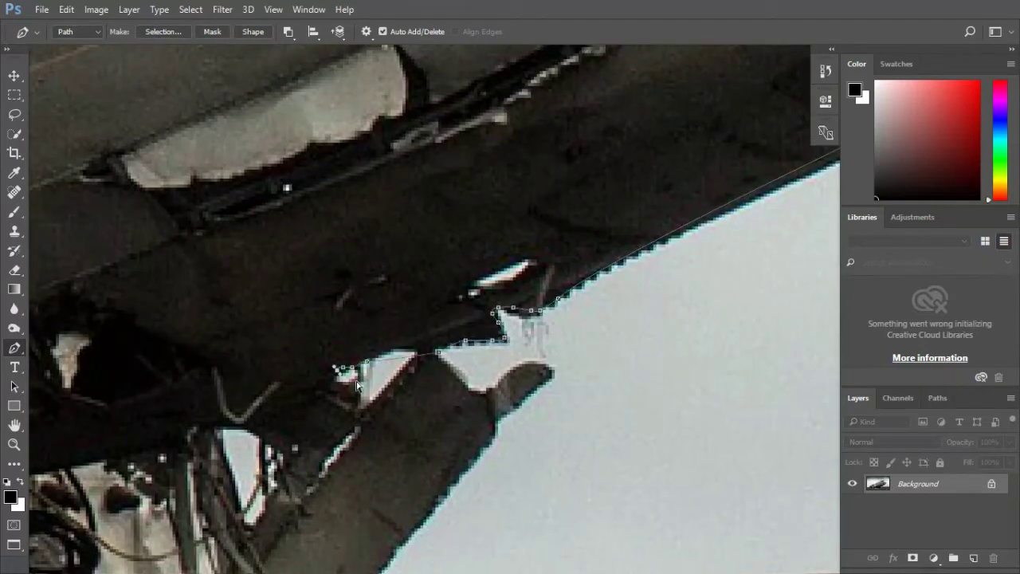
click(376, 355)
click(366, 404)
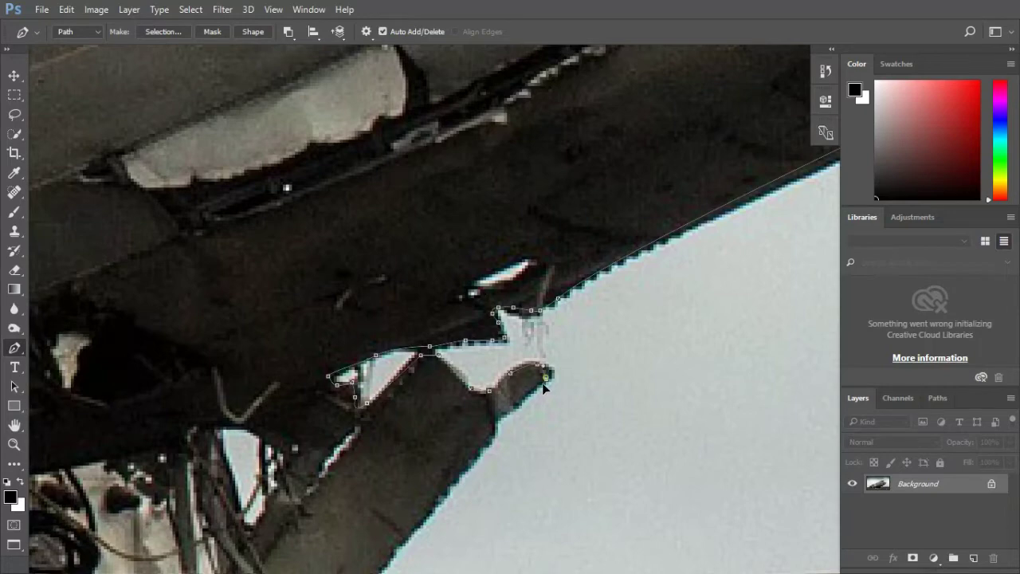
- Trace along the horizon, then close the path below the image to enclose the ground
drag(545, 388, 627, 252)
click(472, 447)
drag(547, 410, 274, 349)
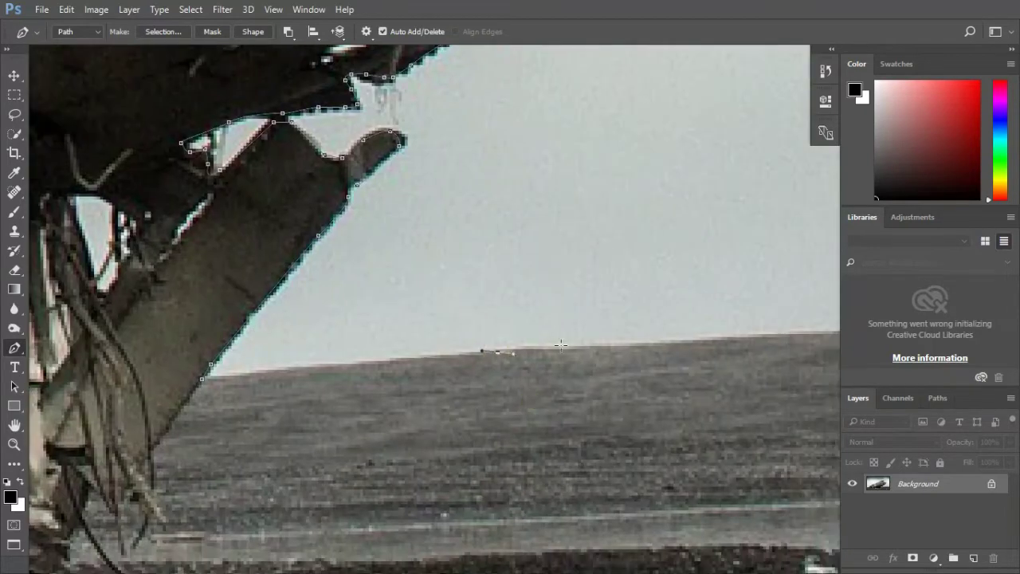
drag(769, 330, 485, 316)
mouse_move(797, 317)
mouse_down()
mouse_move(604, 328)
mouse_move(521, 365)
mouse_up()
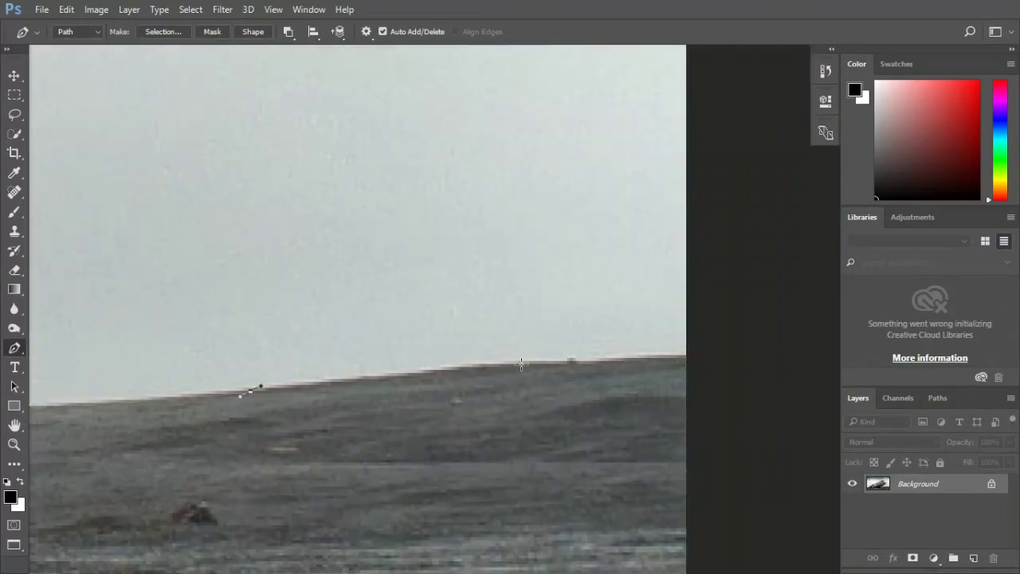
key(ctrl+minus)
click(683, 510)
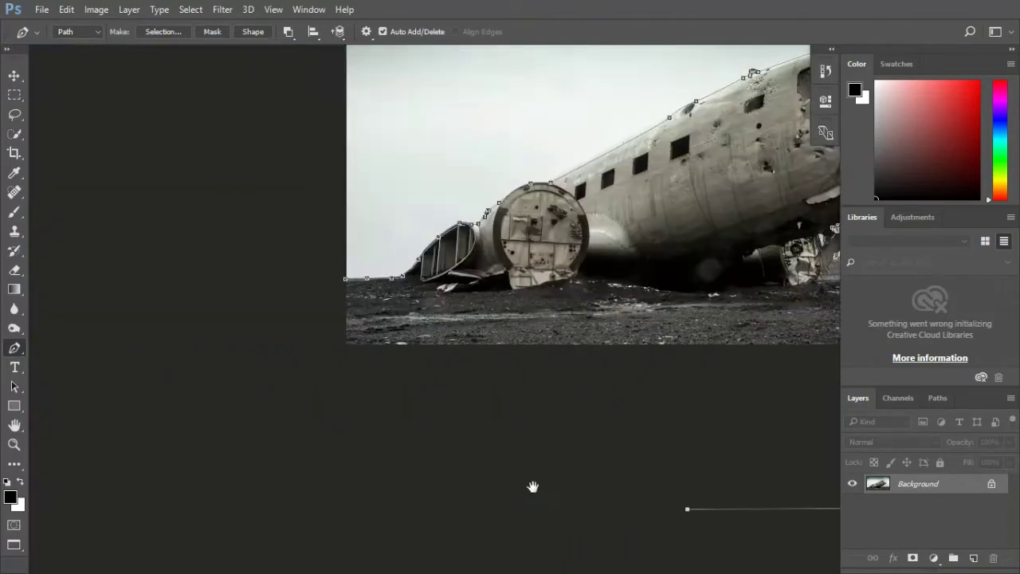
click(325, 472)
click(310, 393)
click(351, 327)
click(420, 284)
- Convert the path to a selection and add a layer mask from it
right_click(448, 165)
click(478, 232)
click(592, 153)
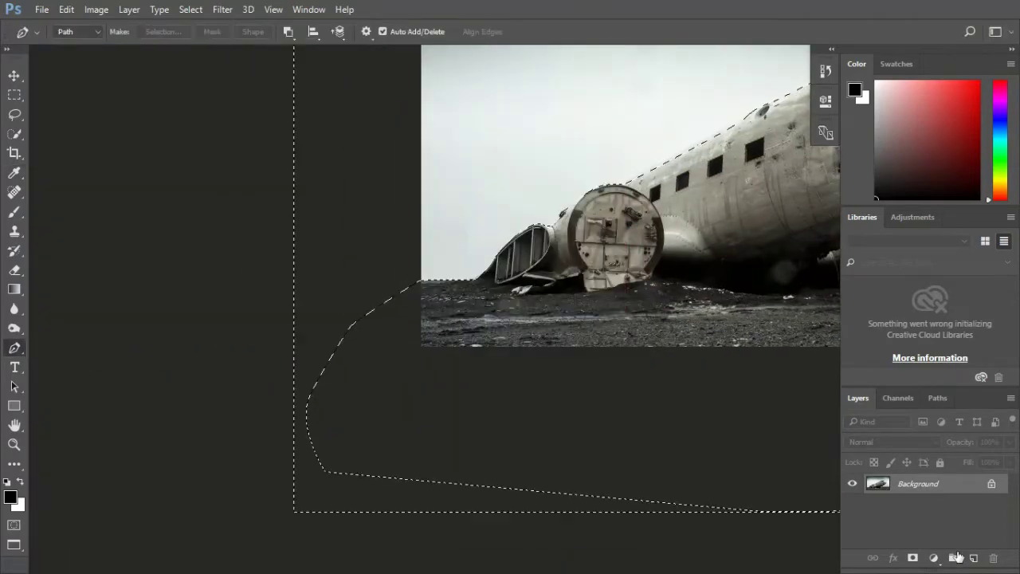
alt+click(913, 559)
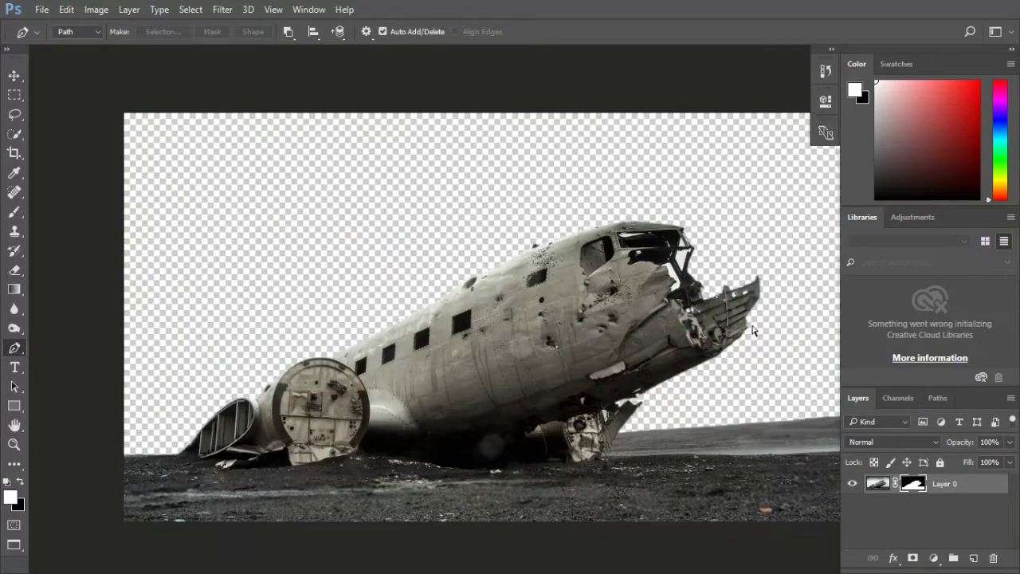
- With the Magic Wand, select and delete the three white sky patches between the cockpit struts
scroll(753, 331, up, 5)
click(14, 134)
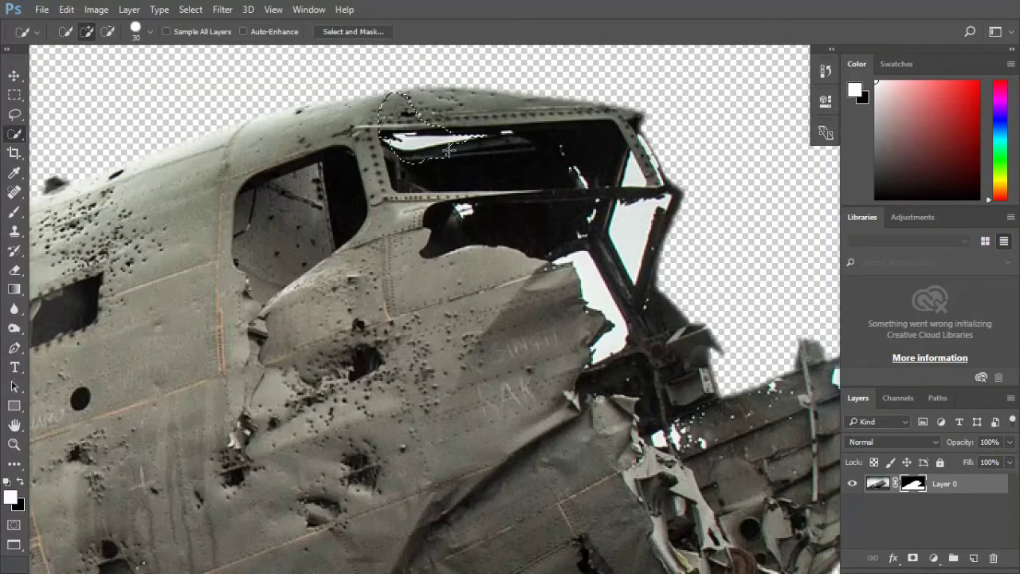
drag(14, 134, 64, 153)
key(ctrl+2)
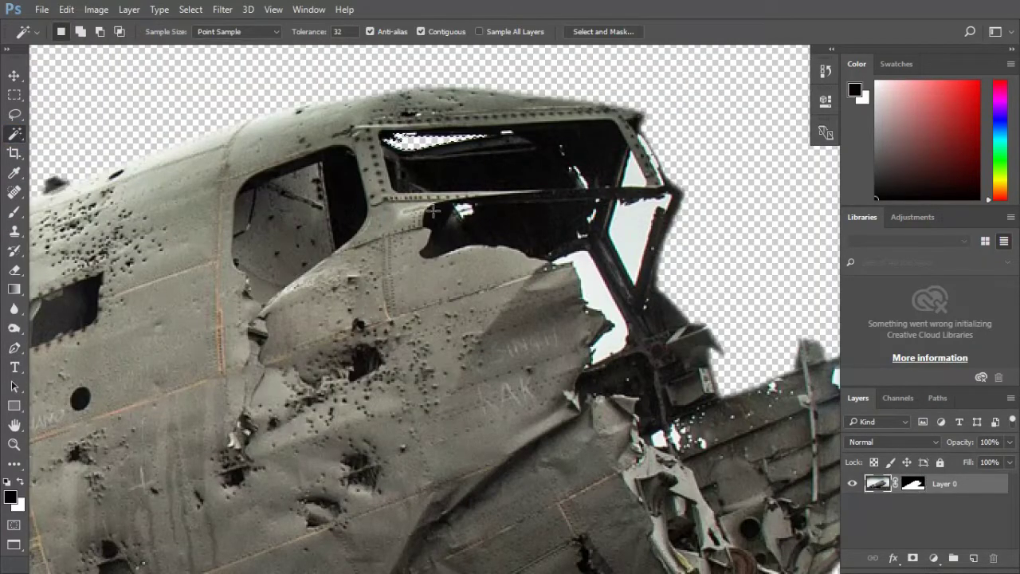
click(610, 291)
key(Delete)
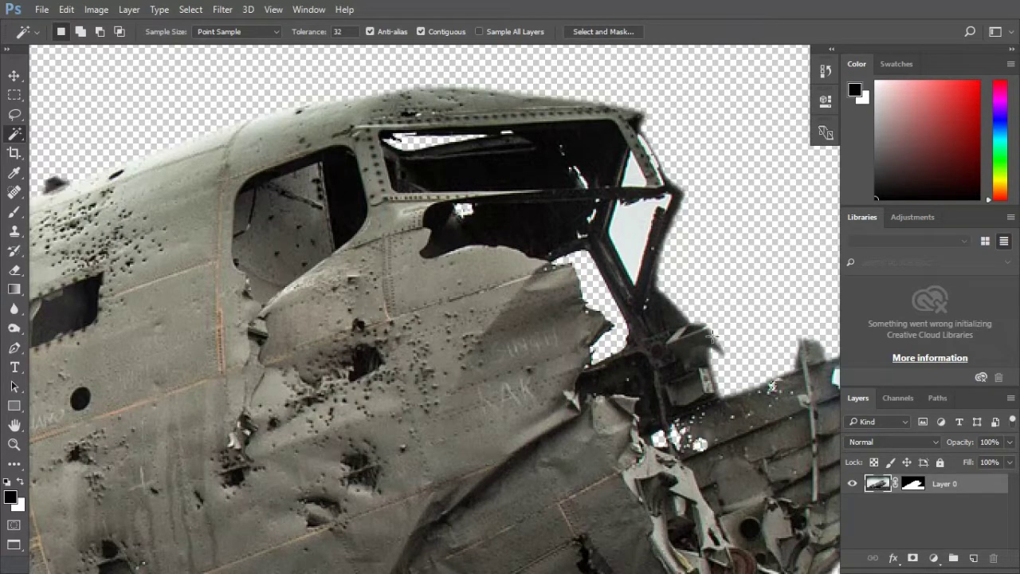
click(638, 224)
key(Delete)
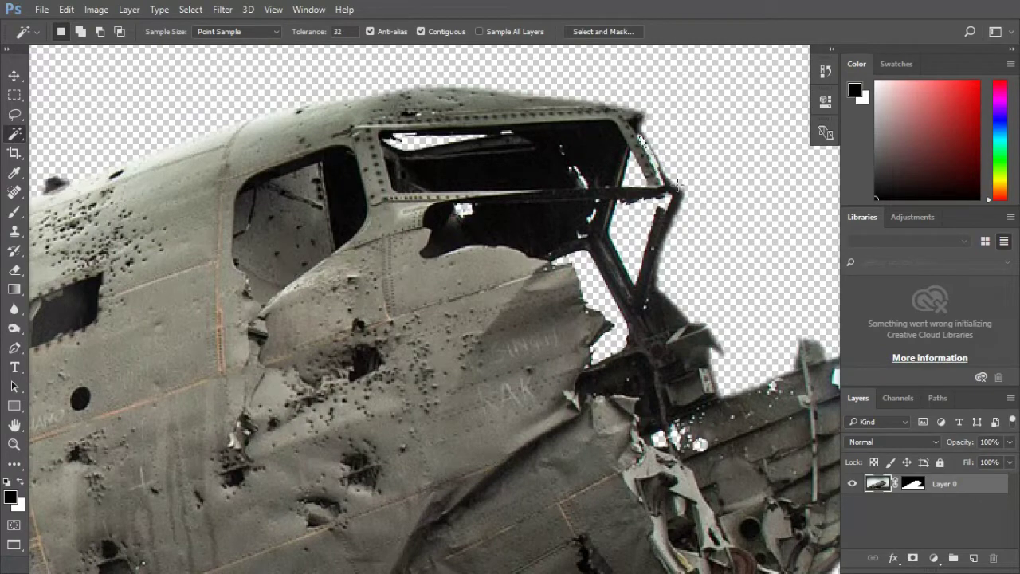
click(638, 172)
key(Delete)
- Deselect a mistaken selection on the broken nose and select the sky patch beneath the wing
drag(836, 381, 696, 235)
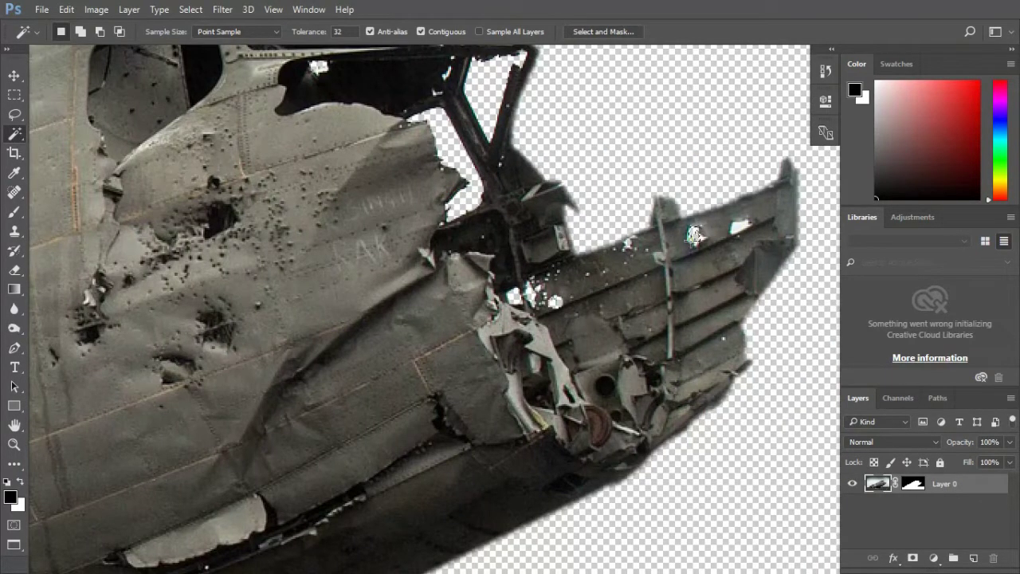
click(745, 235)
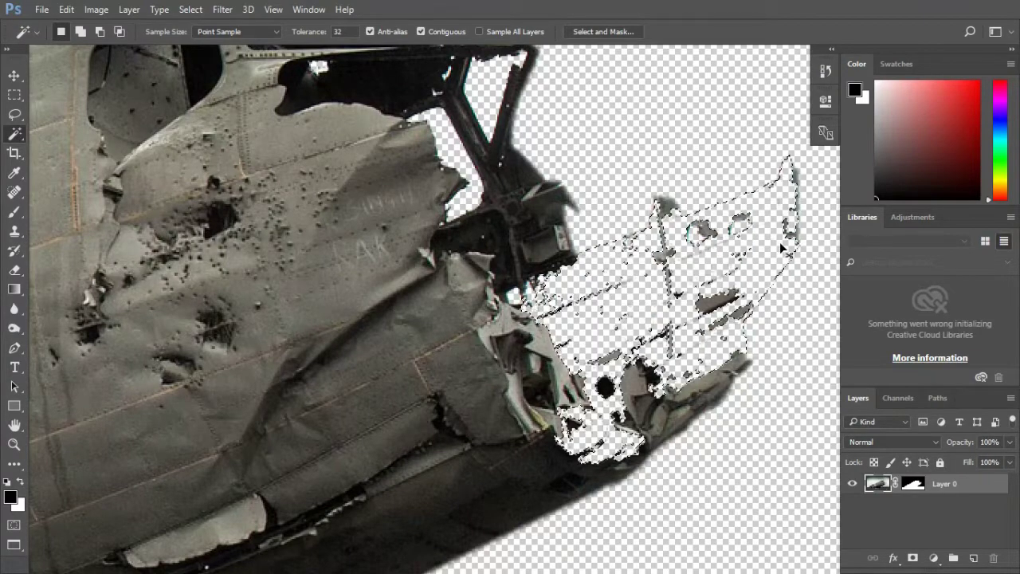
key(ctrl+d)
scroll(520, 363, down, 5)
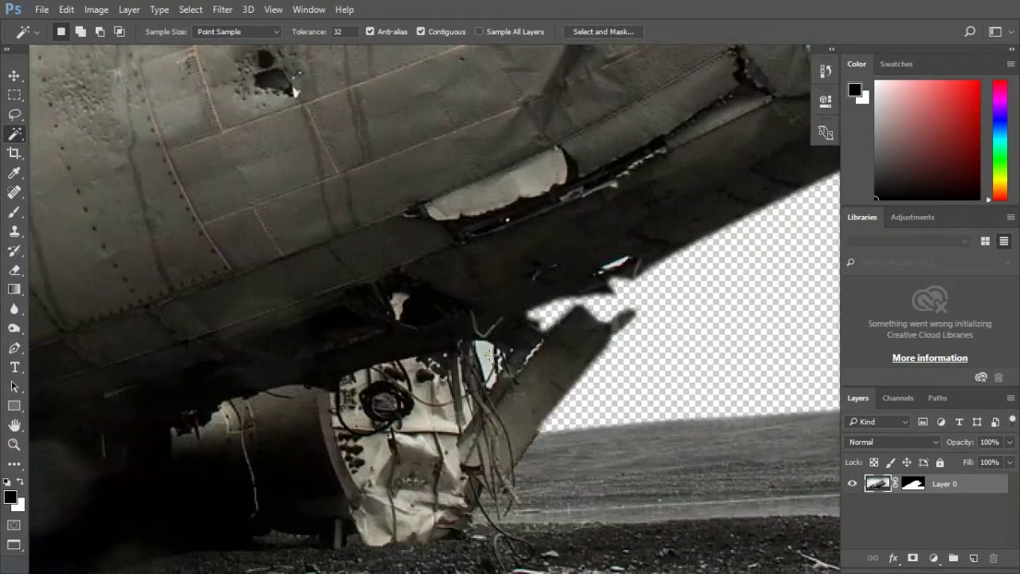
click(532, 353)
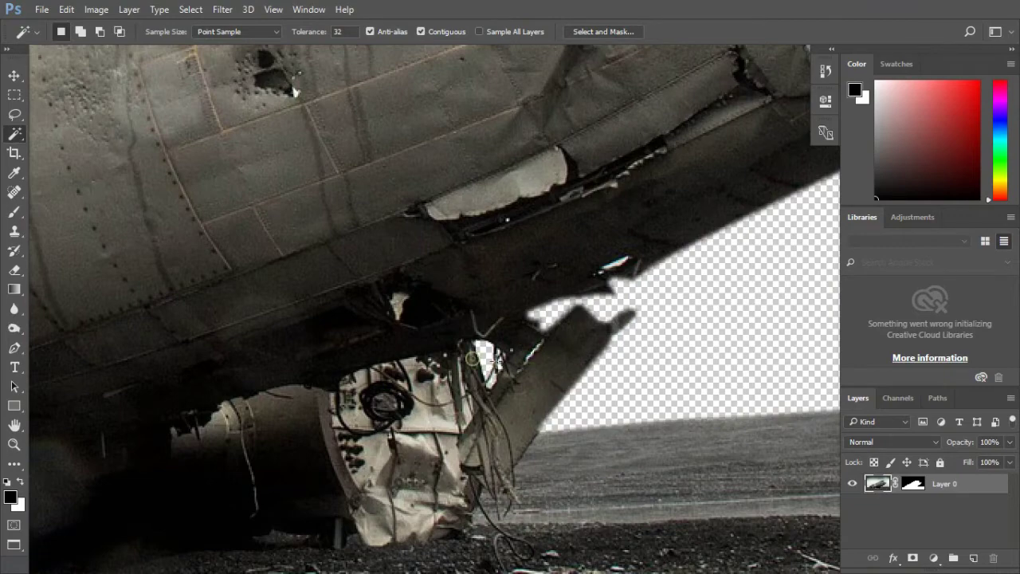
scroll(496, 349, down, 3)
scroll(496, 348, down, 3)
- Refine the airplane's layer mask in Select and Mask, previewing at full opacity, and accept it
click(914, 483)
key(x)
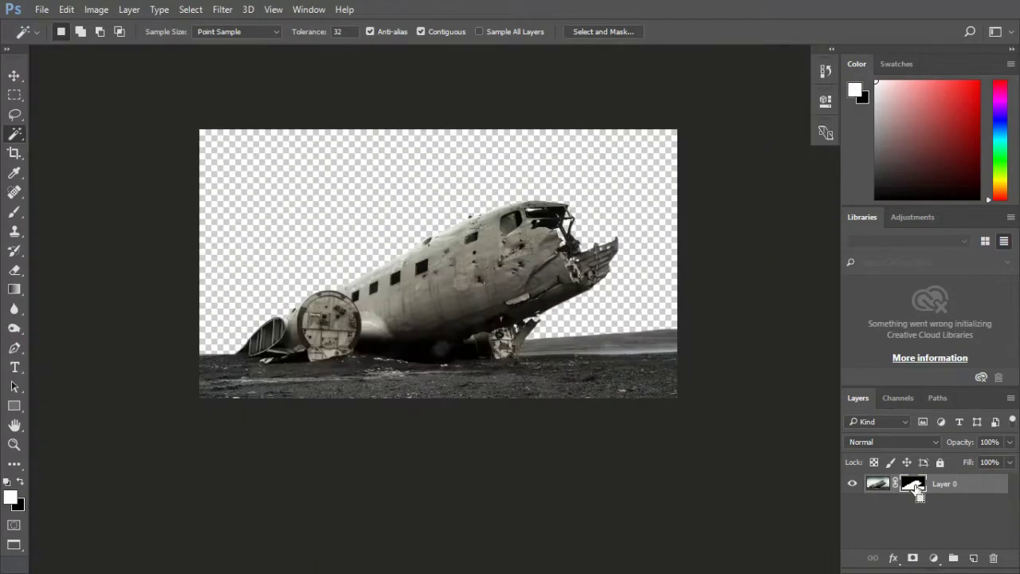
key(ctrl+0)
double_click(917, 484)
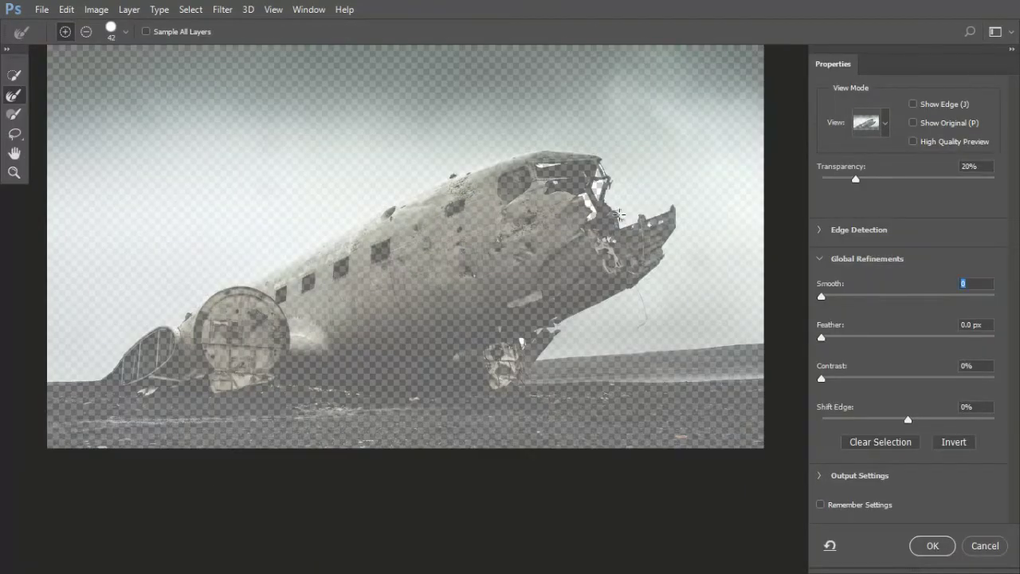
key(y)
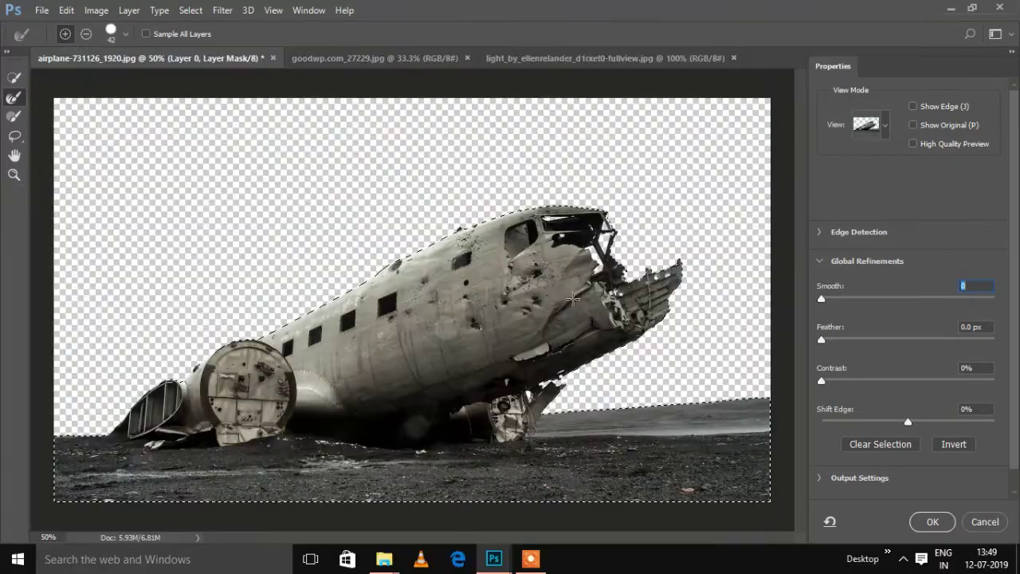
click(932, 523)
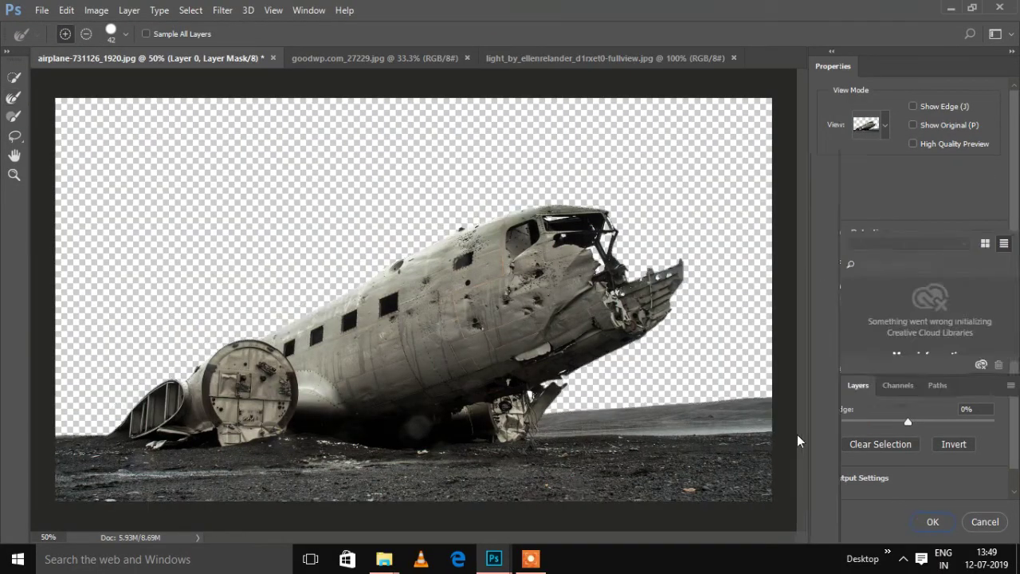
- Drag the tree-at-sunset photo into the airplane document and scale it up to cover the canvas
click(518, 57)
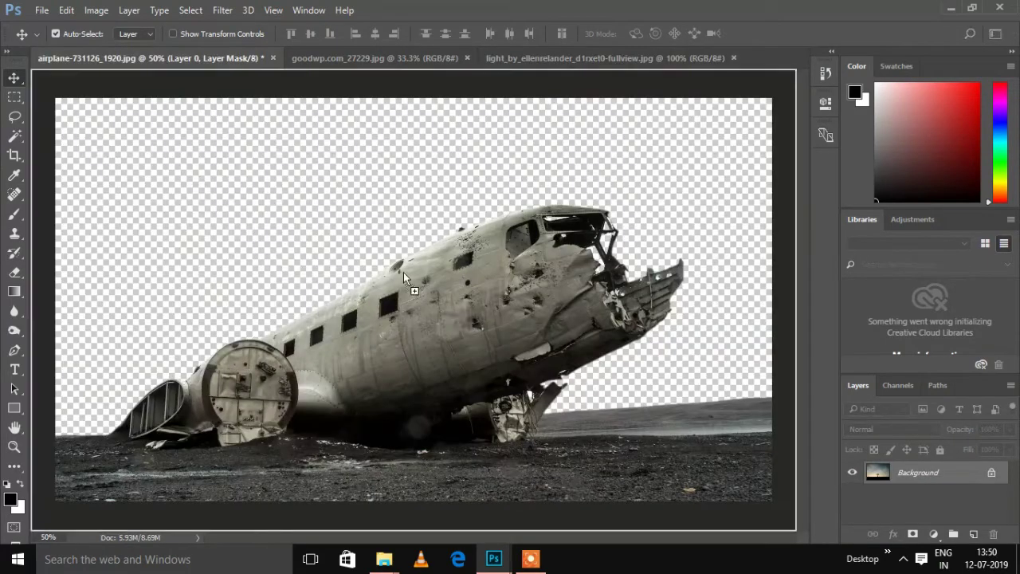
drag(505, 281, 394, 272)
key(ctrl+t)
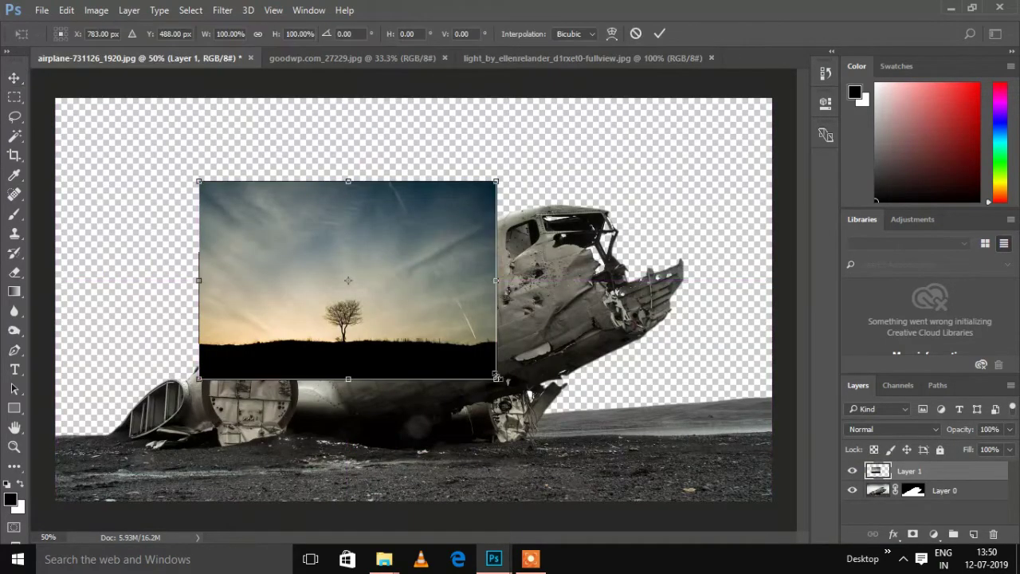
mouse_move(496, 379)
mouse_down()
mouse_move(517, 405)
mouse_move(800, 569)
mouse_up()
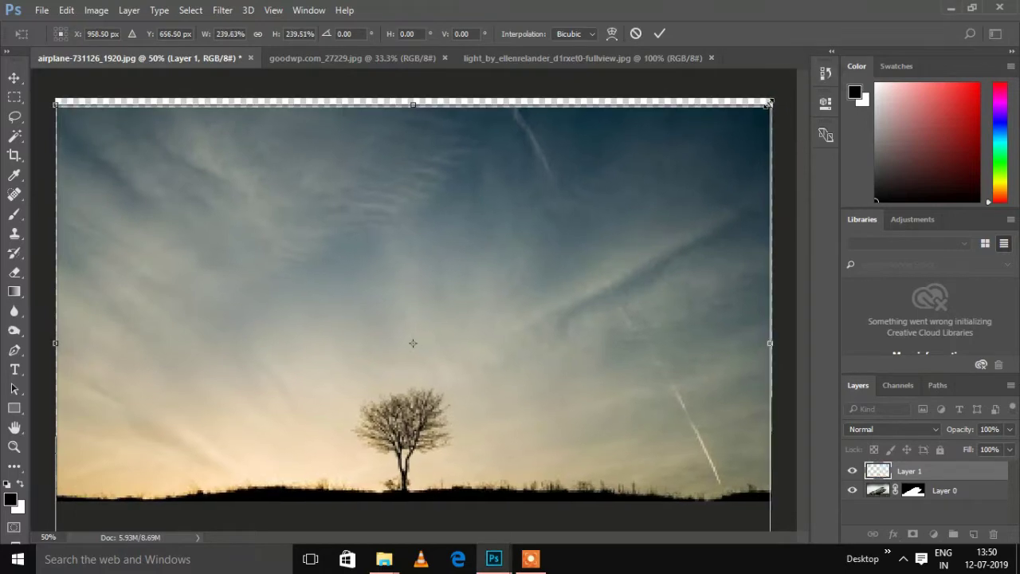
drag(511, 313, 510, 269)
key(Return)
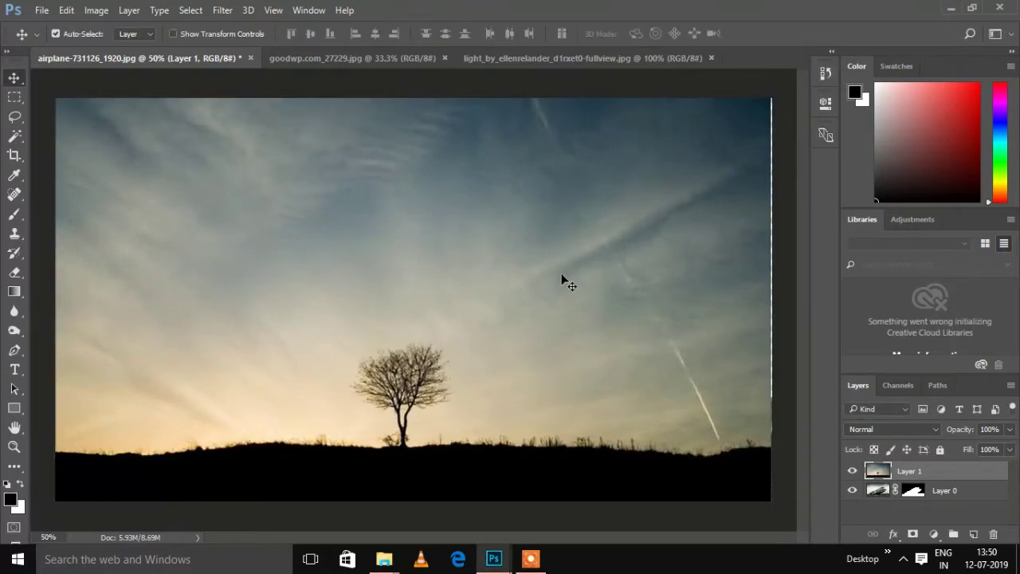
key(ctrl+minus)
- Move the sky layer below the airplane, enlarging it slightly and nudging it down
drag(940, 472, 929, 498)
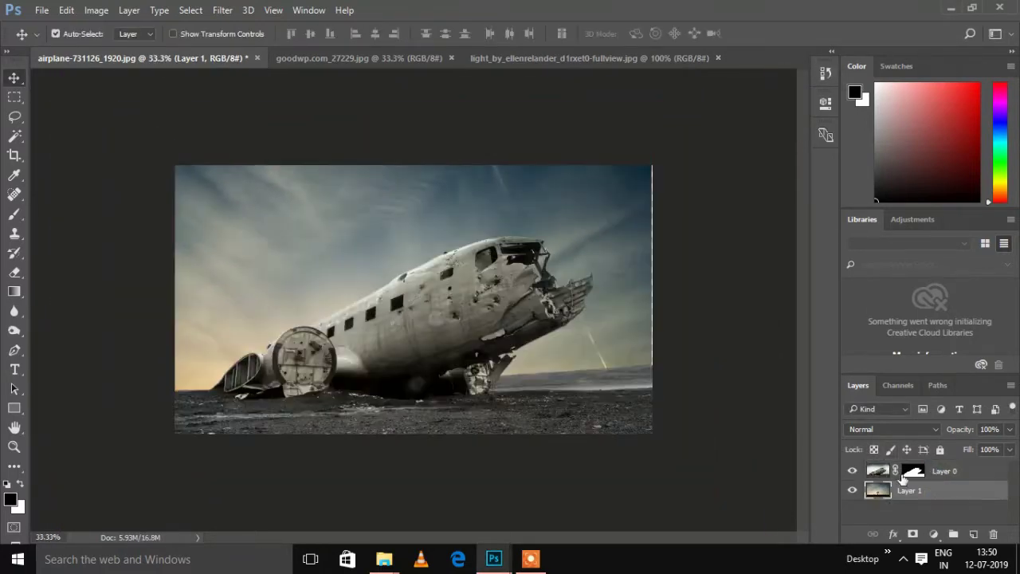
key(ctrl+t)
drag(659, 454, 662, 464)
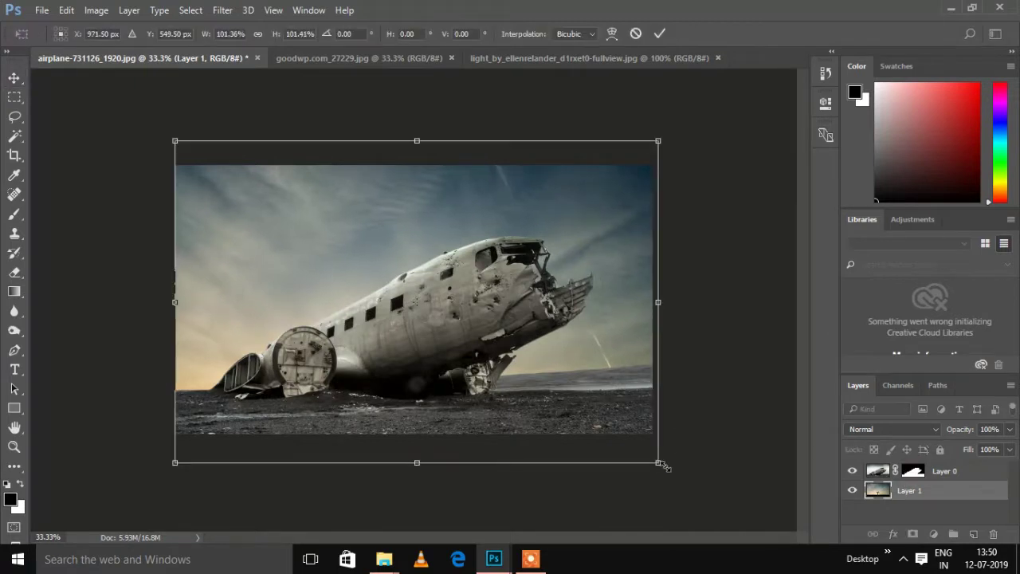
drag(510, 344, 508, 356)
key(Return)
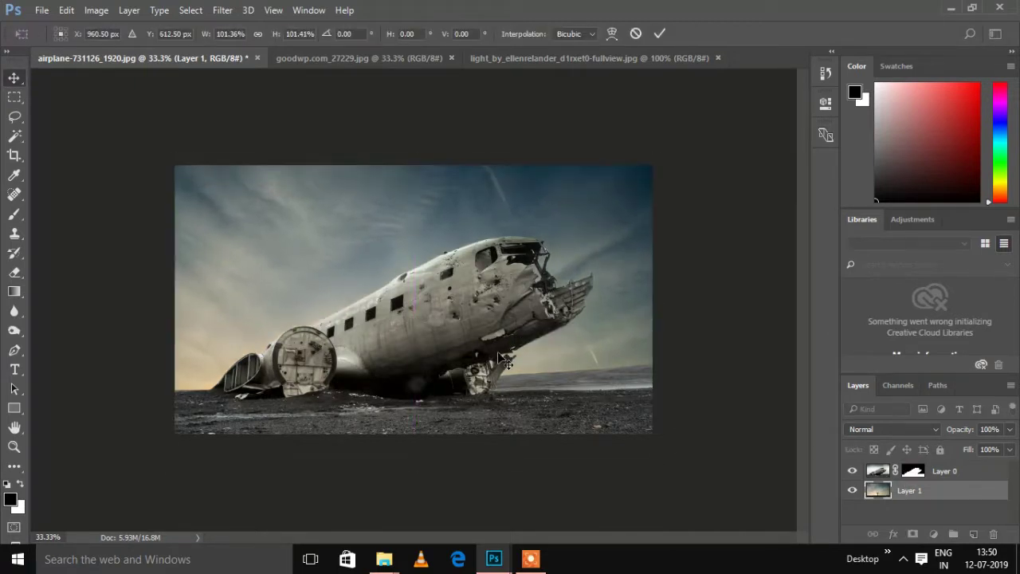
- Flip the sky photo horizontally and shorten its height
key(ctrl+t)
right_click(476, 322)
click(480, 269)
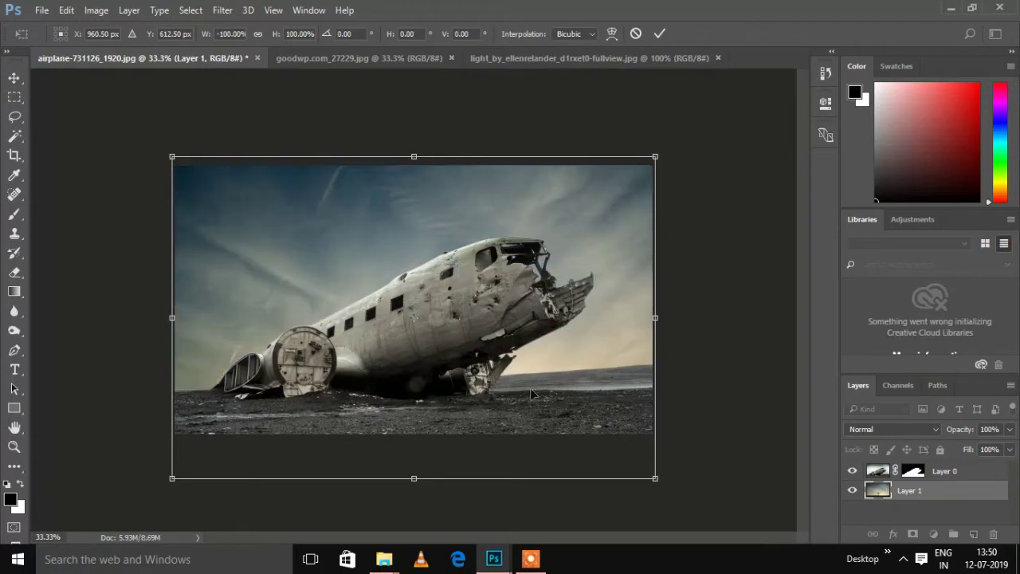
drag(416, 482, 422, 449)
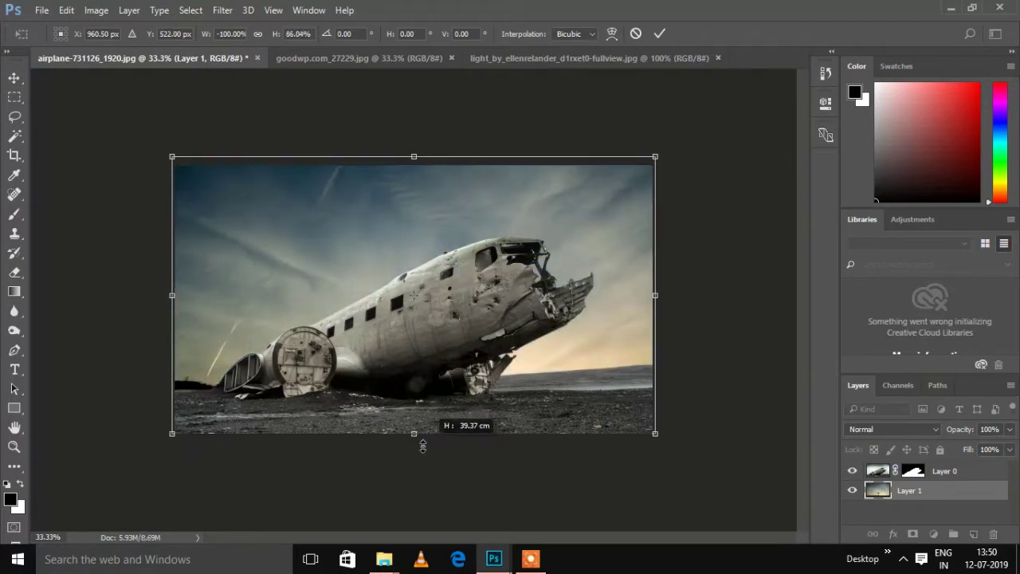
- Warp the sky, stretching its bottom corners out, bending the interior and raising the right side
right_click(507, 380)
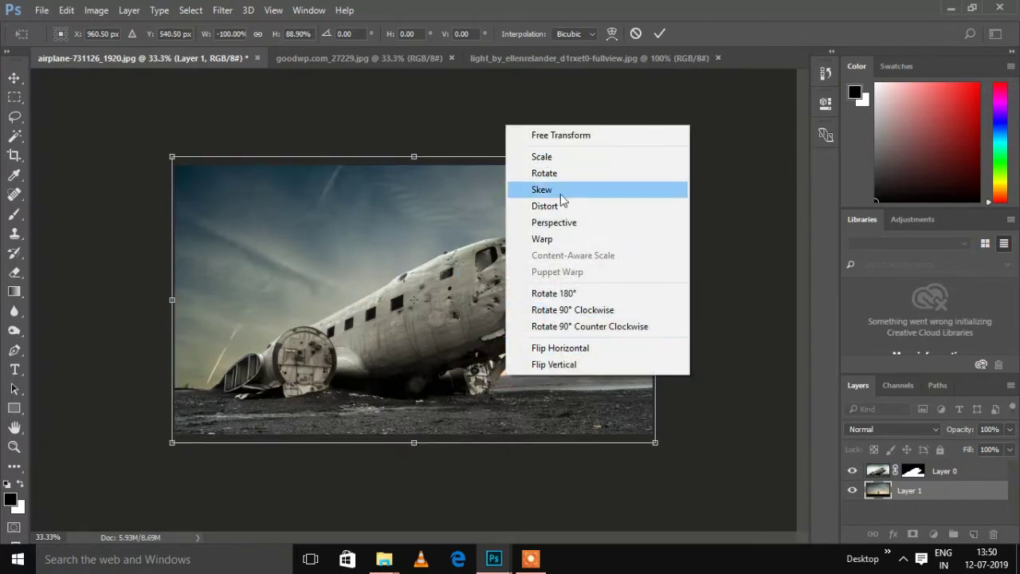
click(550, 240)
drag(172, 445, 118, 451)
drag(656, 443, 661, 444)
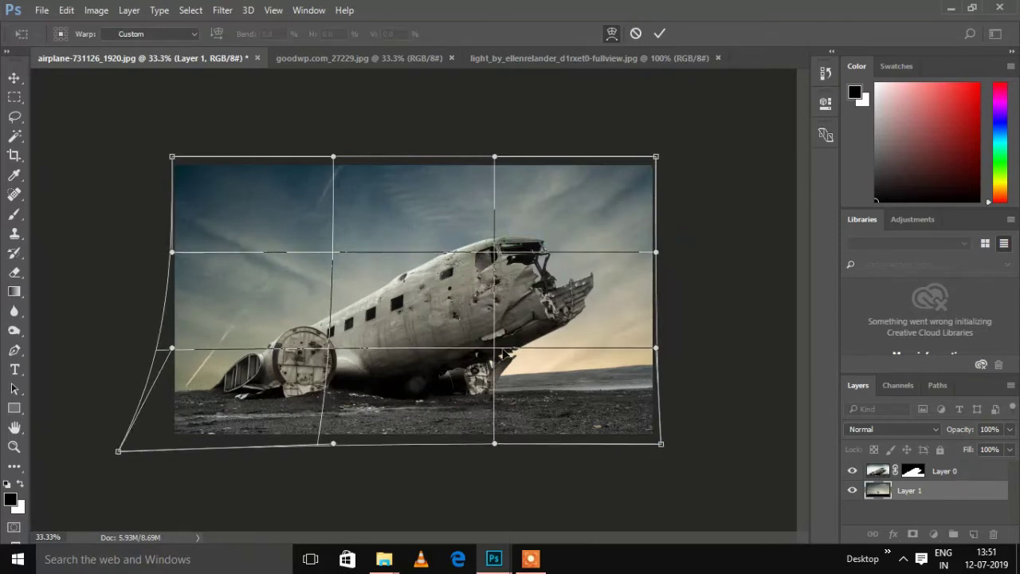
drag(502, 351, 501, 338)
drag(656, 343, 670, 342)
drag(658, 252, 659, 227)
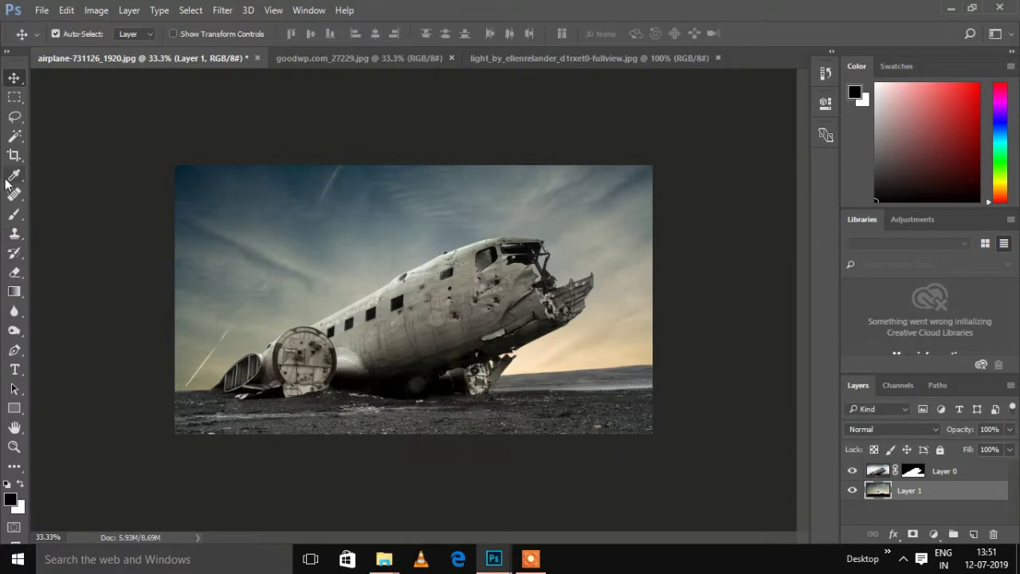
- Heal away the contrail streaks near the plane with the Spot Healing Brush at size 23
key(j)
drag(185, 383, 222, 358)
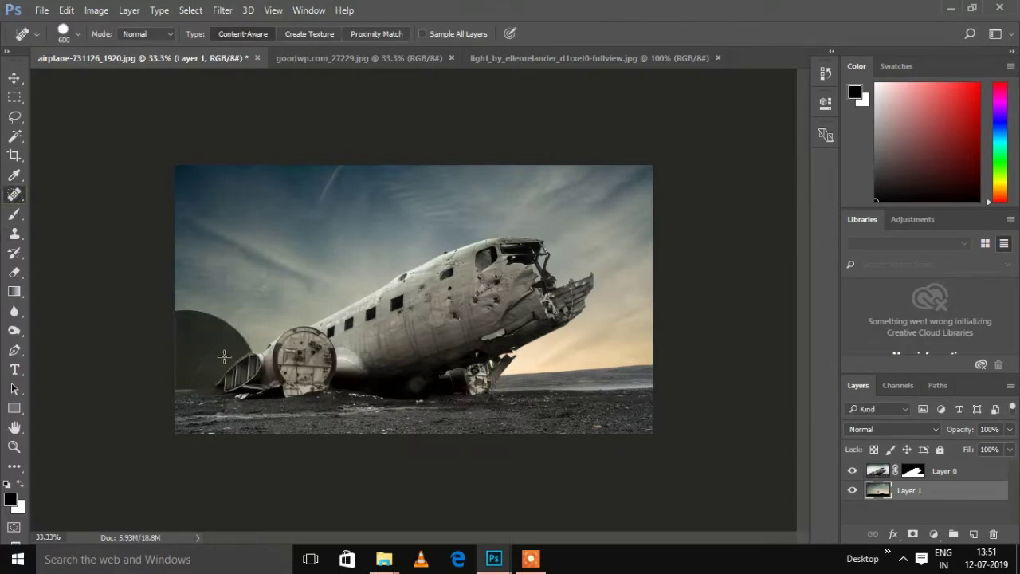
right_click(249, 277)
text(23)
key(Return)
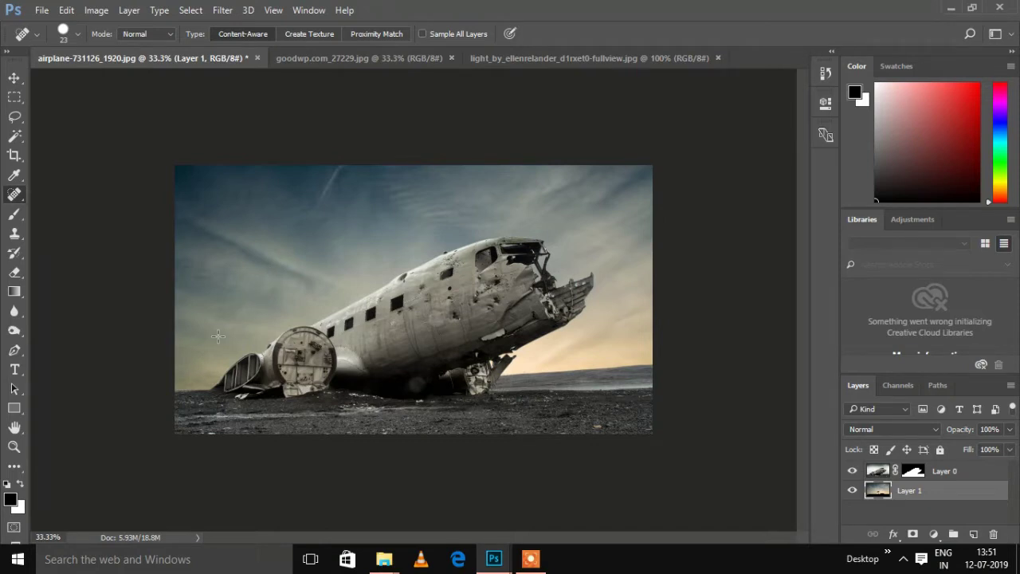
mouse_move(318, 196)
mouse_down()
mouse_move(346, 160)
mouse_move(327, 194)
mouse_up()
drag(262, 290, 291, 257)
drag(204, 357, 252, 292)
- Add a Curves adjustment layer above the sky
key(ctrl+plus)
click(935, 534)
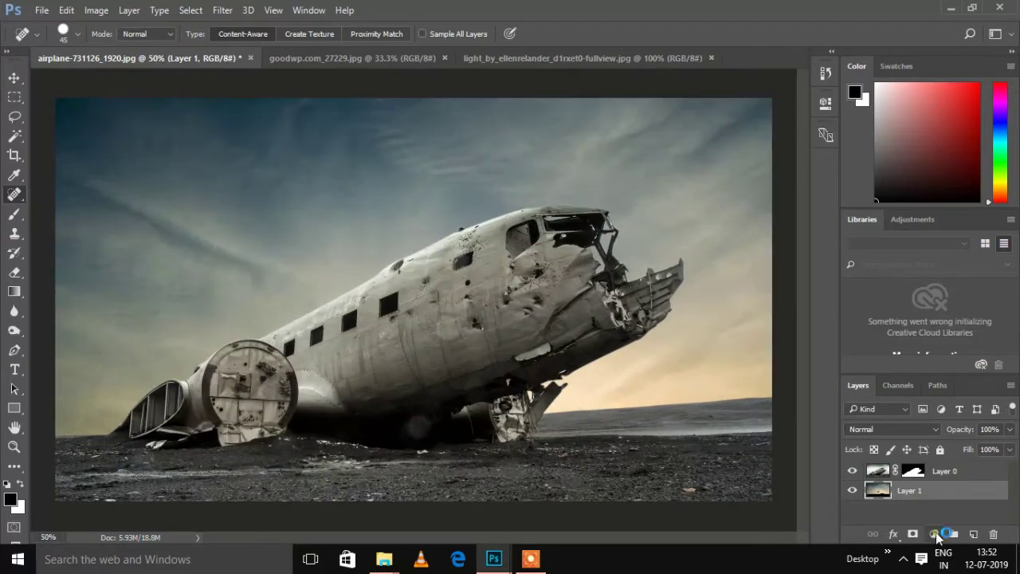
click(871, 295)
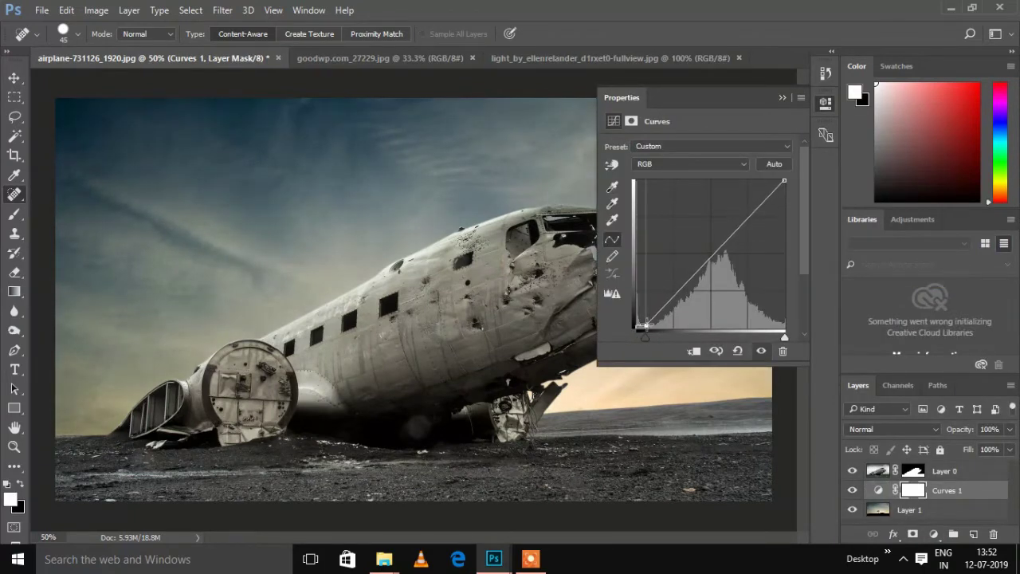
- Shape a contrast-boosting Curves adjustment and clip it to the sky layer
drag(636, 327, 649, 326)
drag(724, 244, 720, 255)
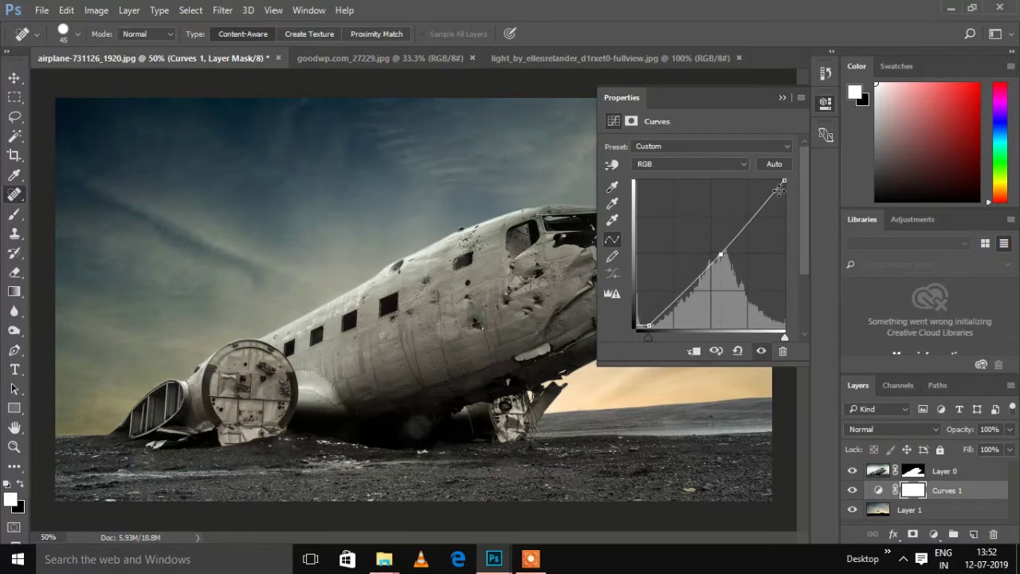
mouse_move(784, 181)
mouse_down()
mouse_move(758, 181)
mouse_move(767, 181)
mouse_up()
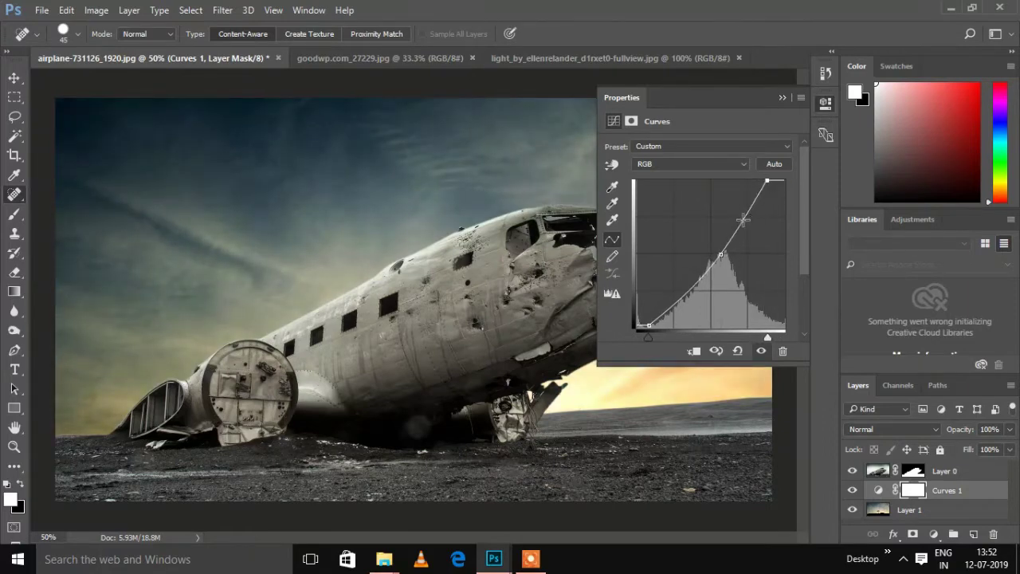
drag(743, 223, 747, 218)
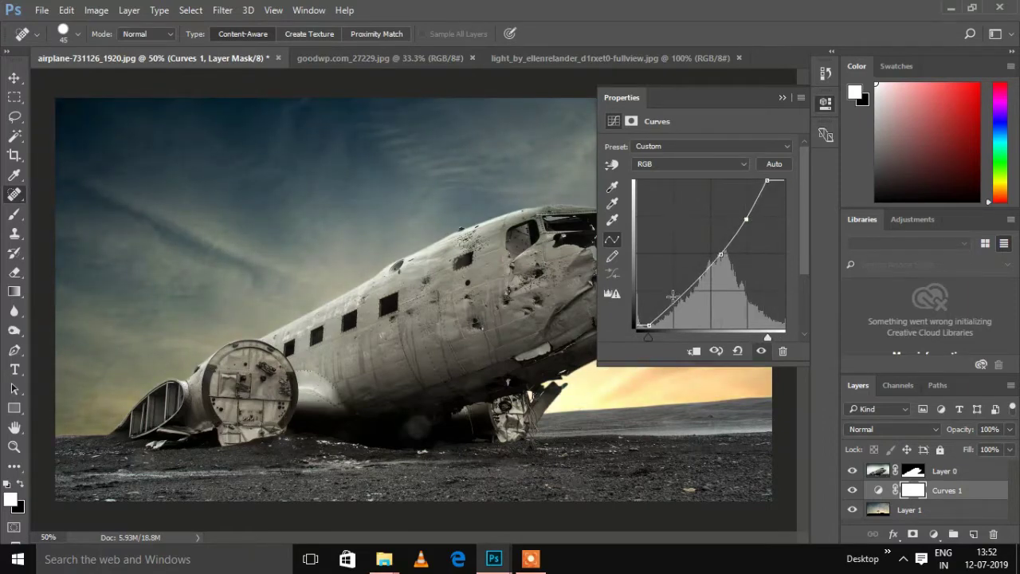
drag(676, 299, 624, 320)
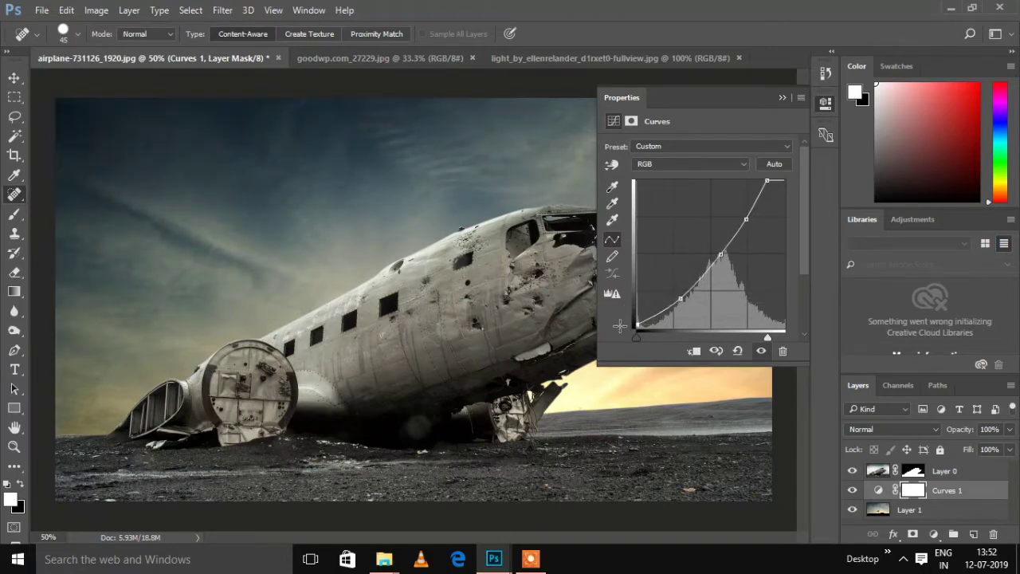
click(782, 97)
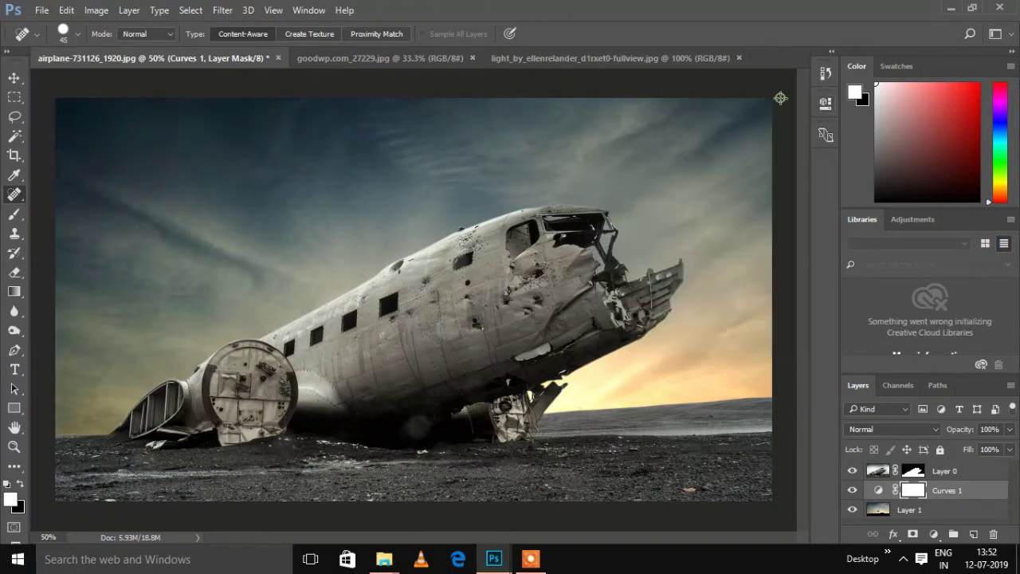
alt+click(895, 494)
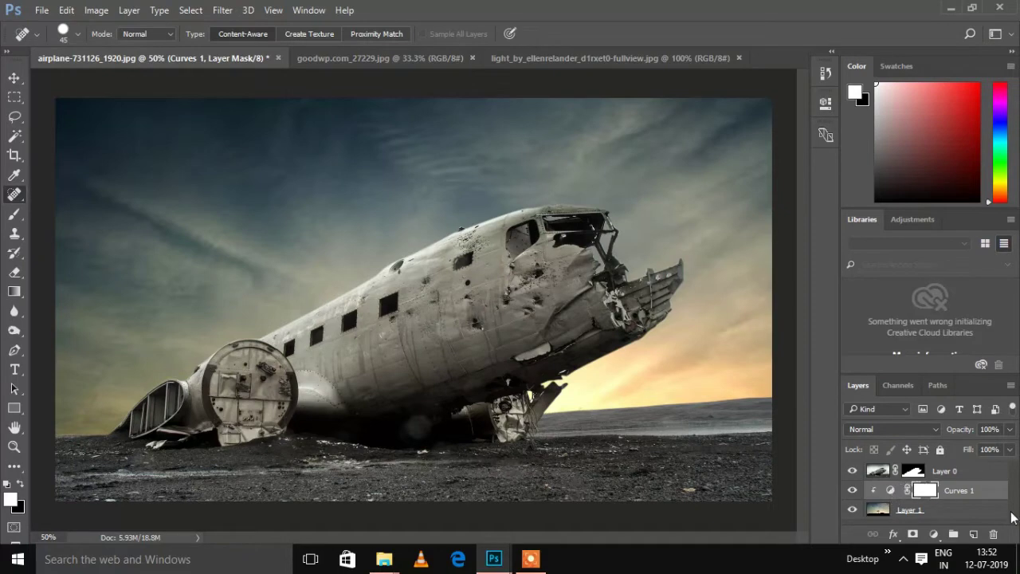
- Close the spare sunset sky image and bring up the red-dress woman document
click(349, 56)
click(471, 58)
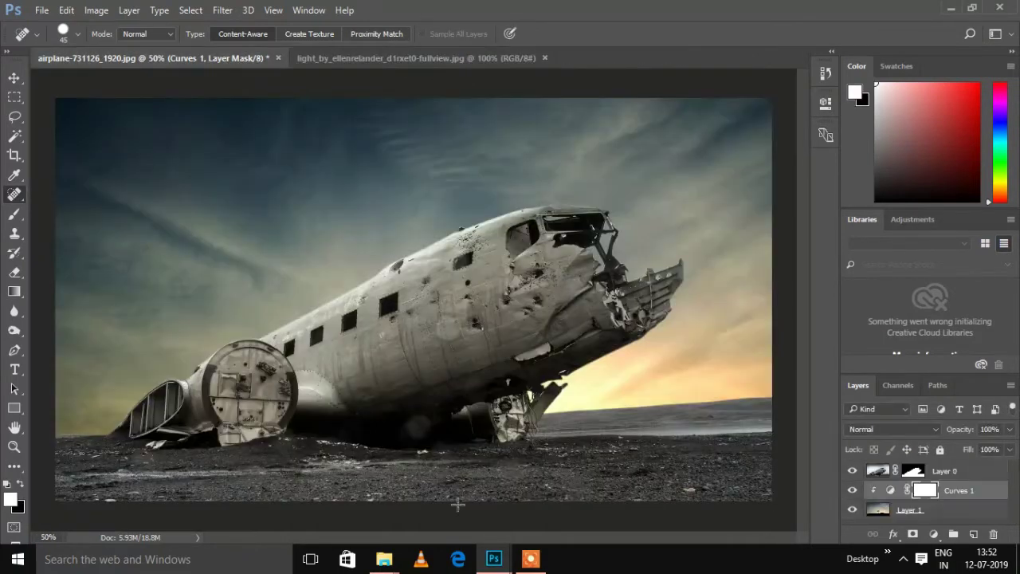
click(567, 490)
- Drag the red-dress woman into the airplane document and move her layer in front of the plane
key(v)
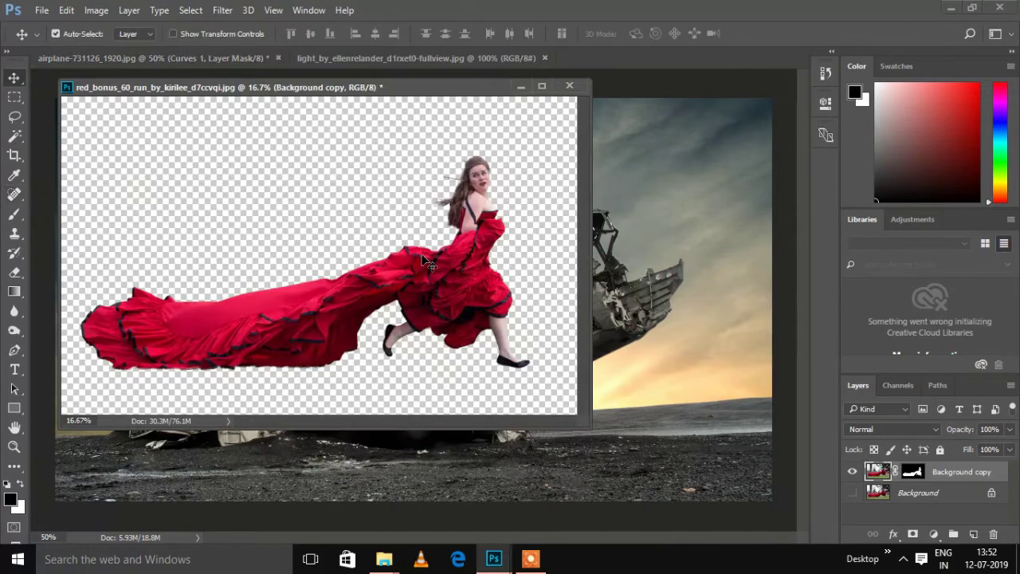
drag(542, 338, 672, 287)
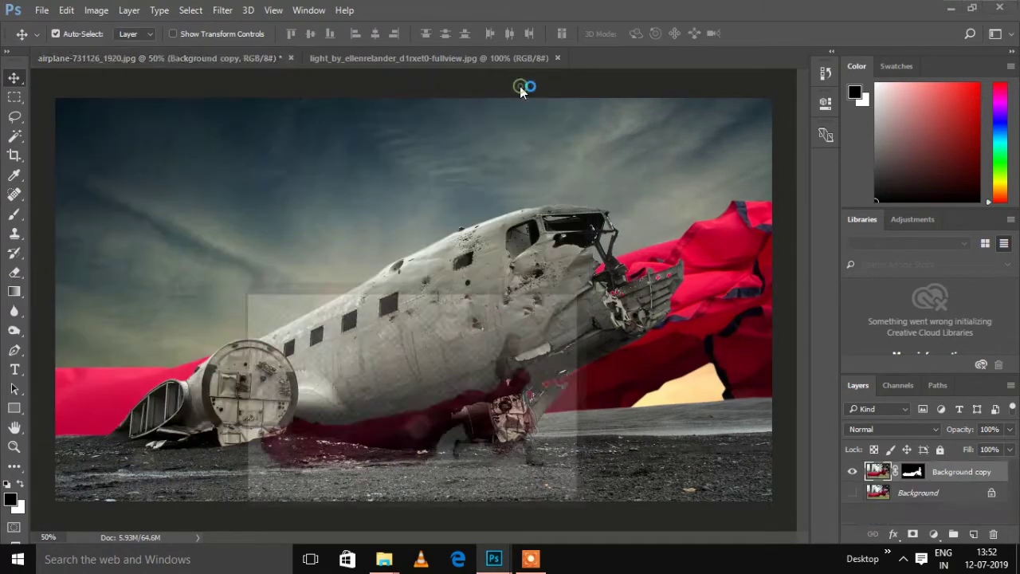
key(ctrl+t)
mouse_move(684, 303)
mouse_down()
mouse_move(539, 323)
mouse_move(541, 427)
mouse_up()
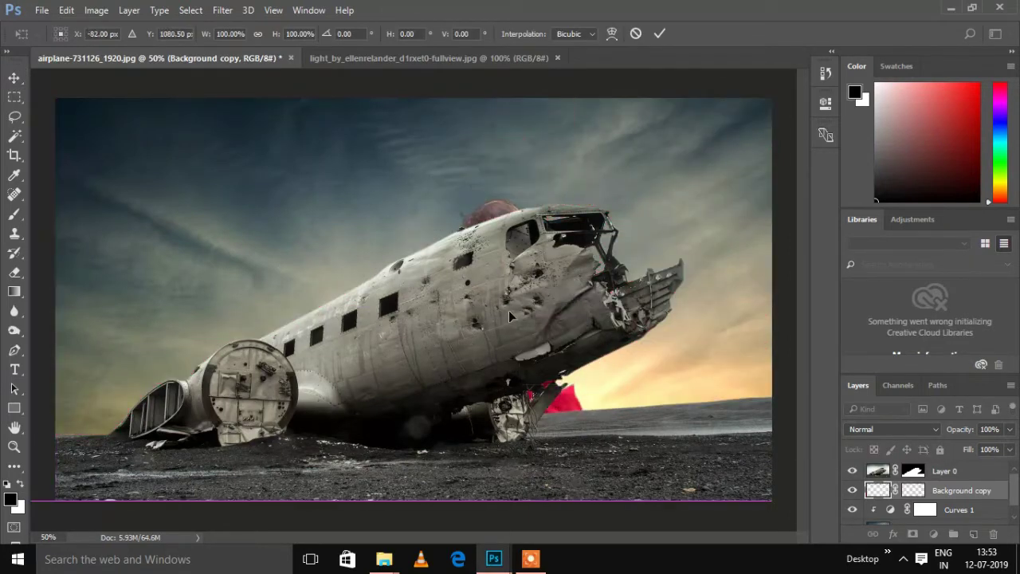
click(660, 33)
drag(957, 490, 956, 467)
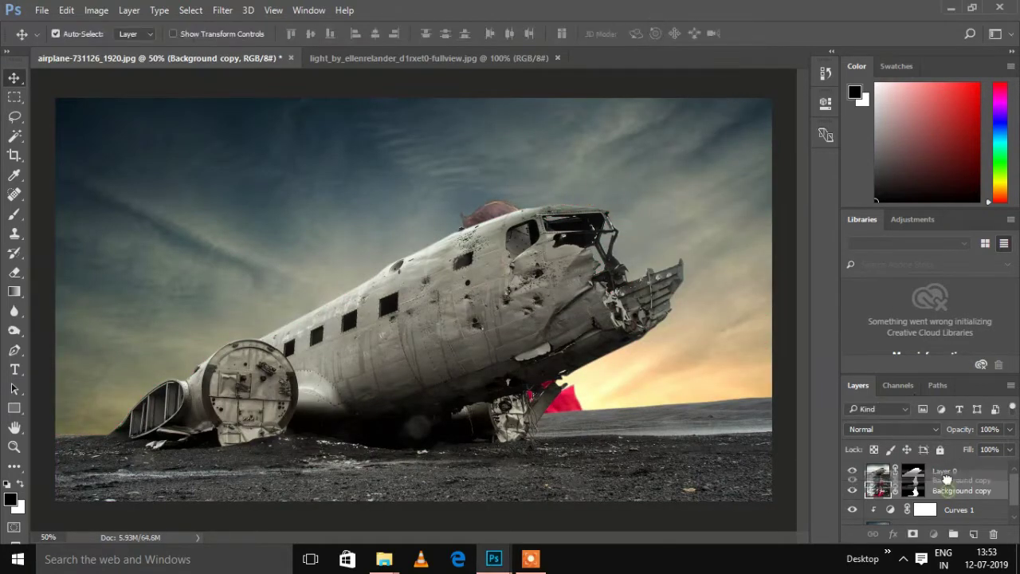
- Shrink the woman, place her beside the plane's nose and tilt her slightly counter-clockwise
key(ctrl+t)
mouse_move(660, 177)
mouse_down()
mouse_move(635, 227)
mouse_move(624, 217)
mouse_move(563, 262)
mouse_up()
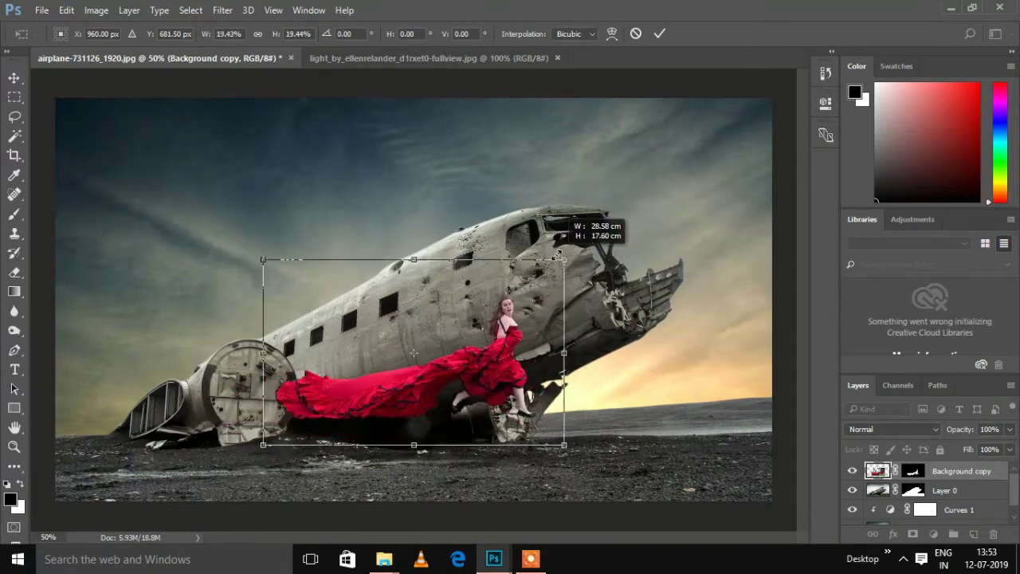
drag(491, 315, 650, 307)
mouse_move(720, 250)
mouse_down()
mouse_move(680, 279)
mouse_move(720, 325)
mouse_up()
drag(648, 387, 674, 403)
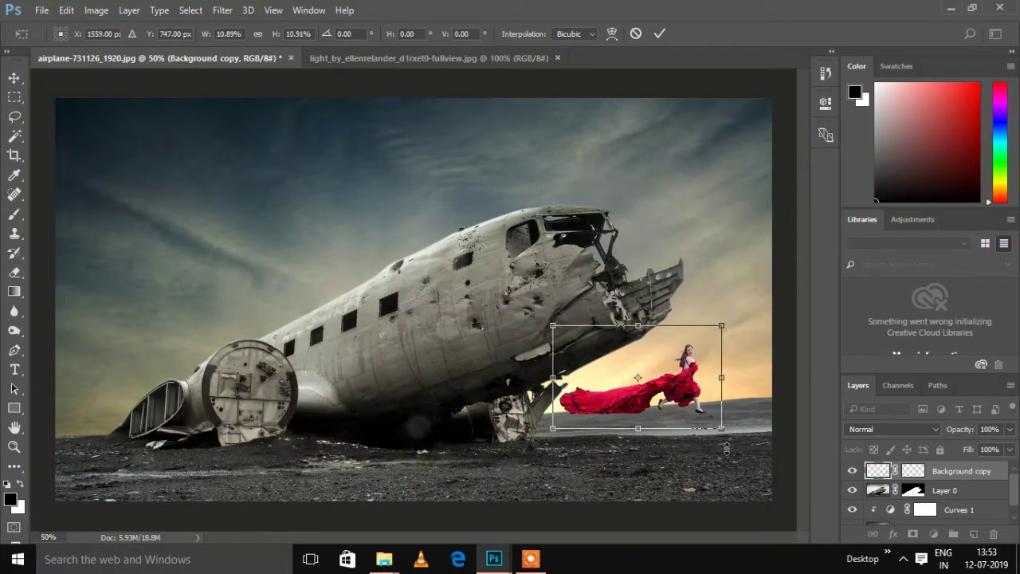
mouse_move(725, 447)
mouse_down()
mouse_move(737, 448)
mouse_move(714, 418)
mouse_up()
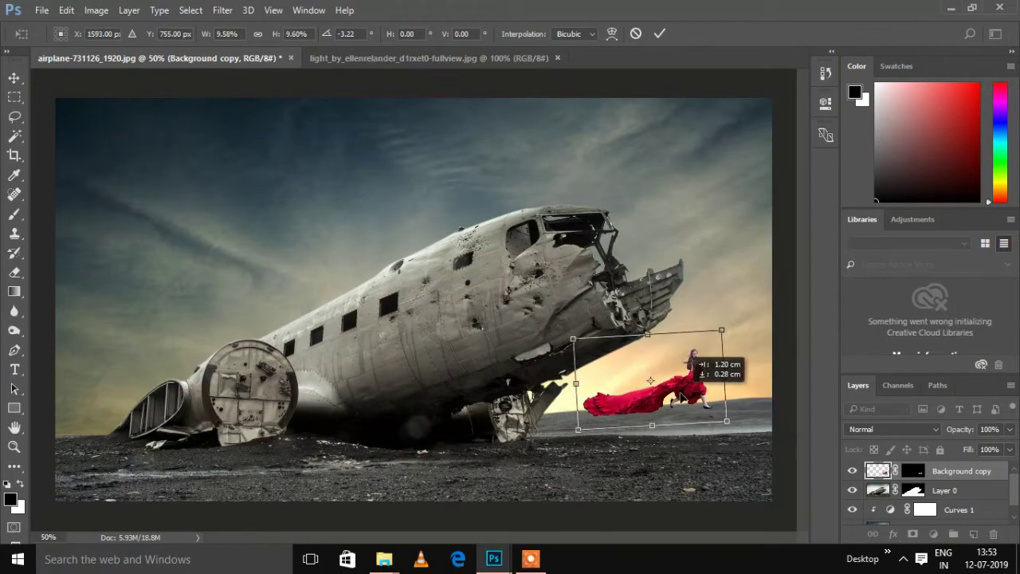
drag(727, 420, 714, 415)
key(Return)
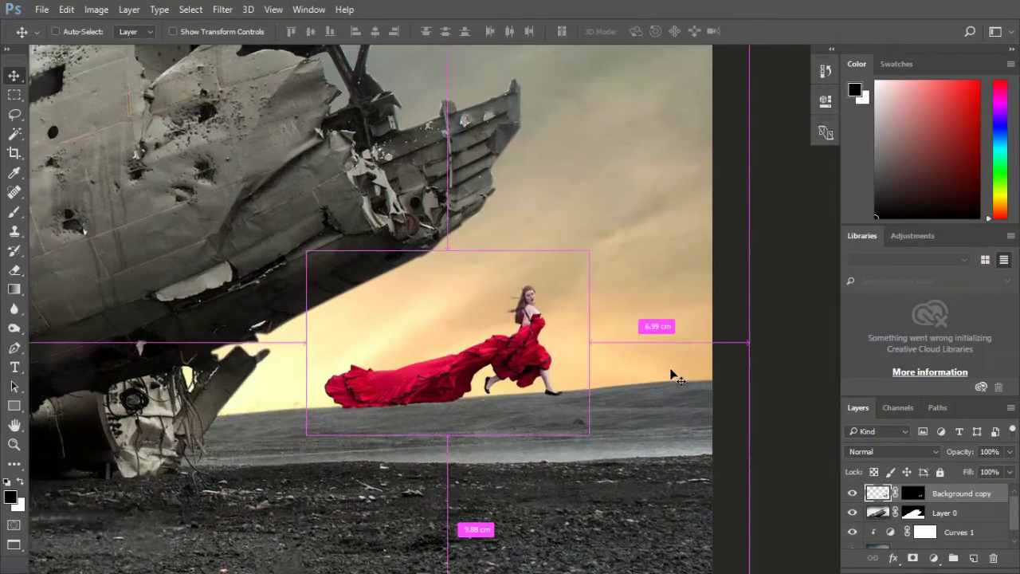
- On a new layer, paint a black soft-brush shadow under the dress
scroll(604, 317, up, 5)
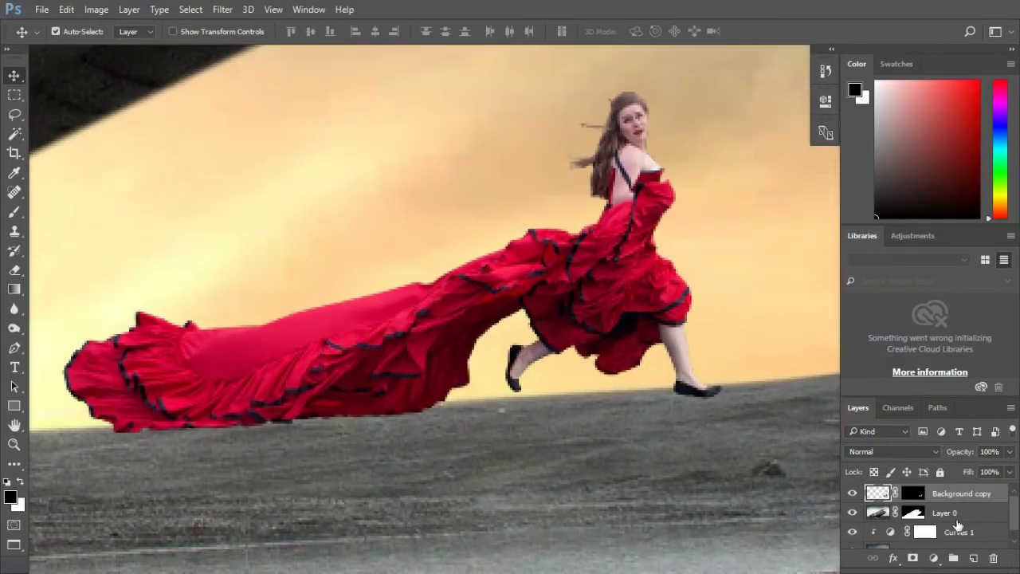
click(974, 558)
key(b)
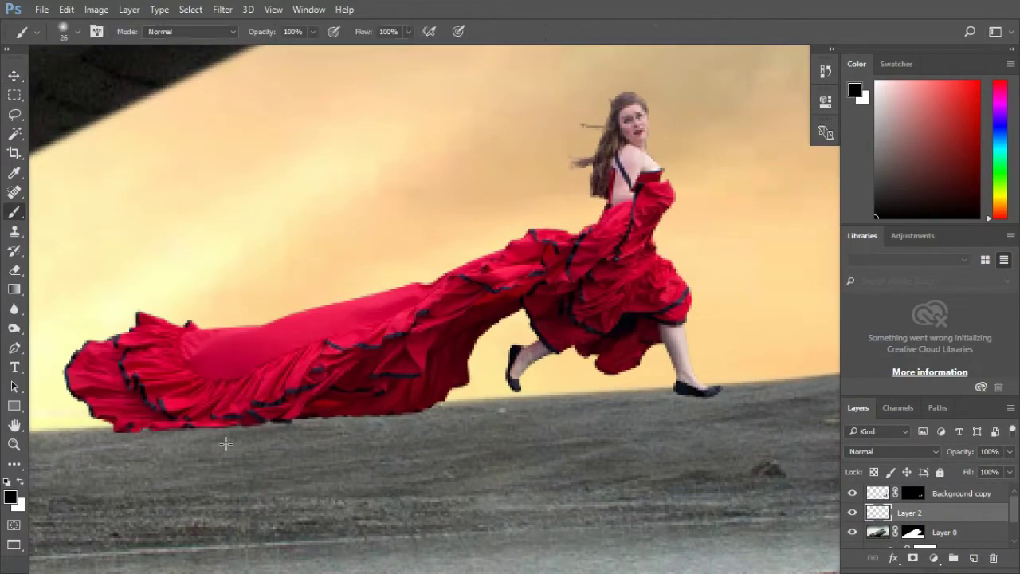
right_click(375, 359)
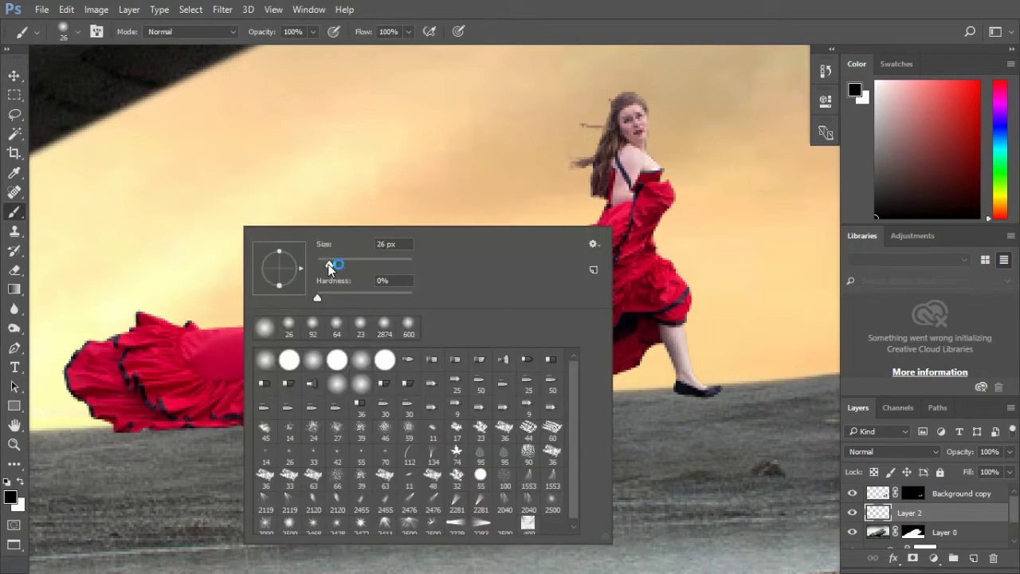
key(Return)
drag(104, 435, 404, 417)
- Squash the shadow vertically and widen it on both sides
key(ctrl+t)
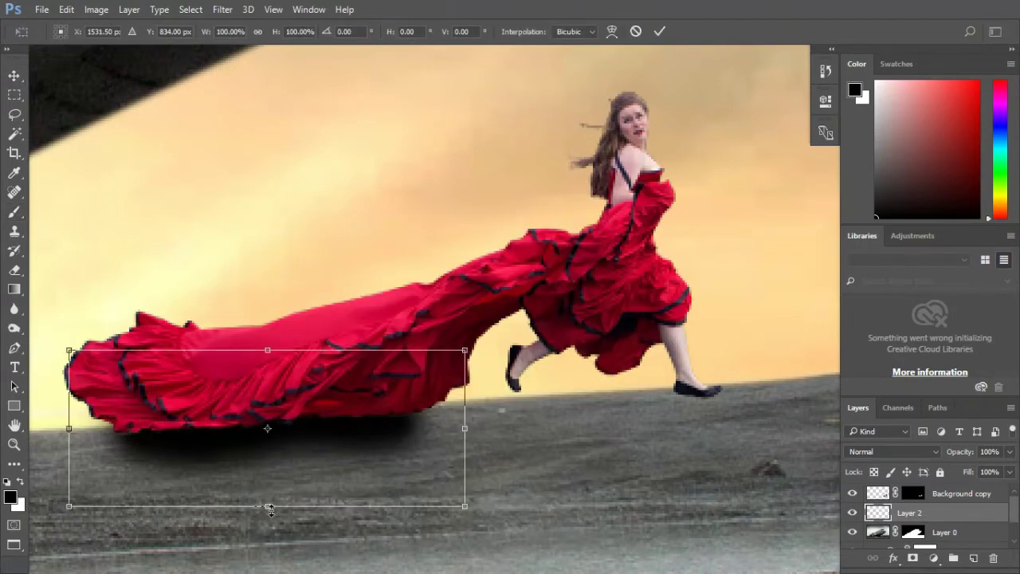
drag(288, 506, 288, 468)
drag(468, 408, 540, 410)
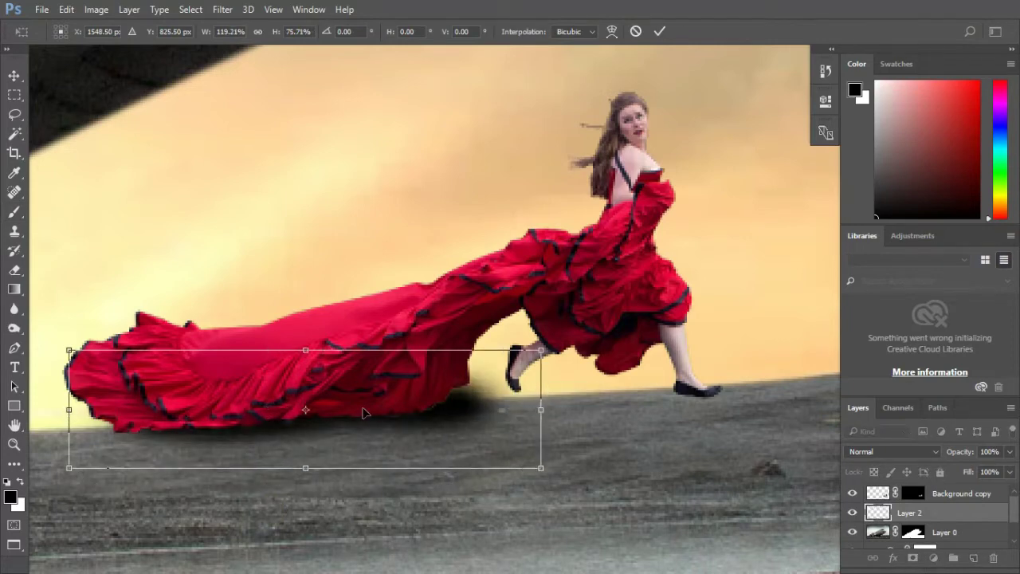
drag(69, 411, 39, 420)
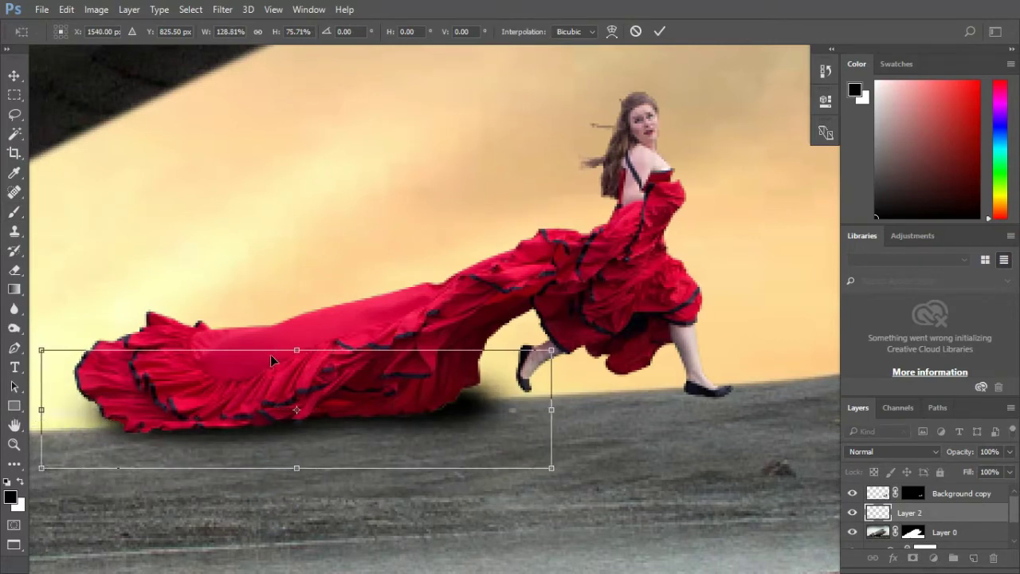
mouse_move(296, 350)
mouse_down()
mouse_move(296, 364)
mouse_move(494, 366)
mouse_up()
key(Return)
- Switch to a smaller Eraser for trimming, then add another empty layer for a foot shadow
key(b)
key(e)
key(ctrl+z)
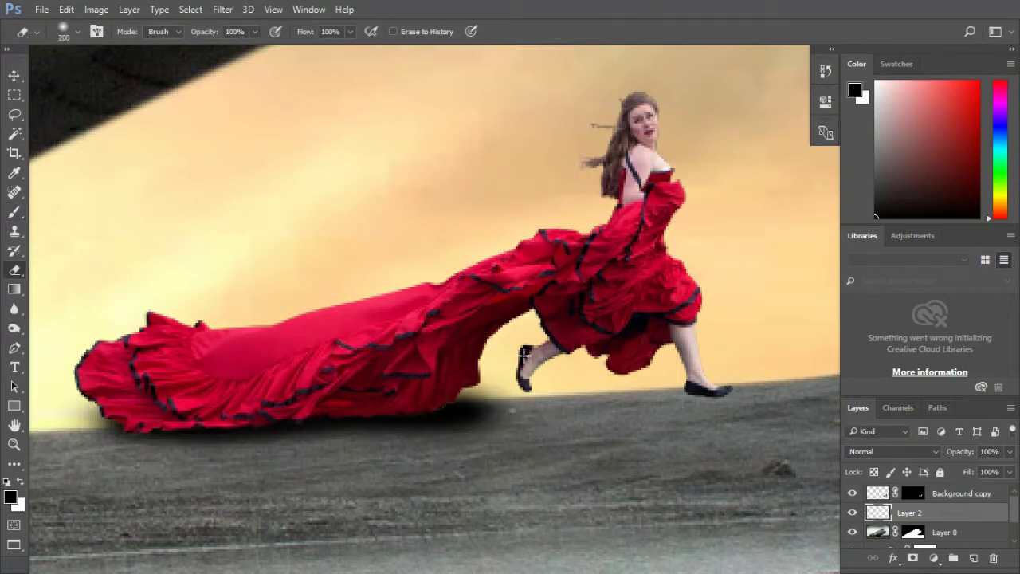
key(bracketleft)
key(bracketleft)
key(bracketleft)
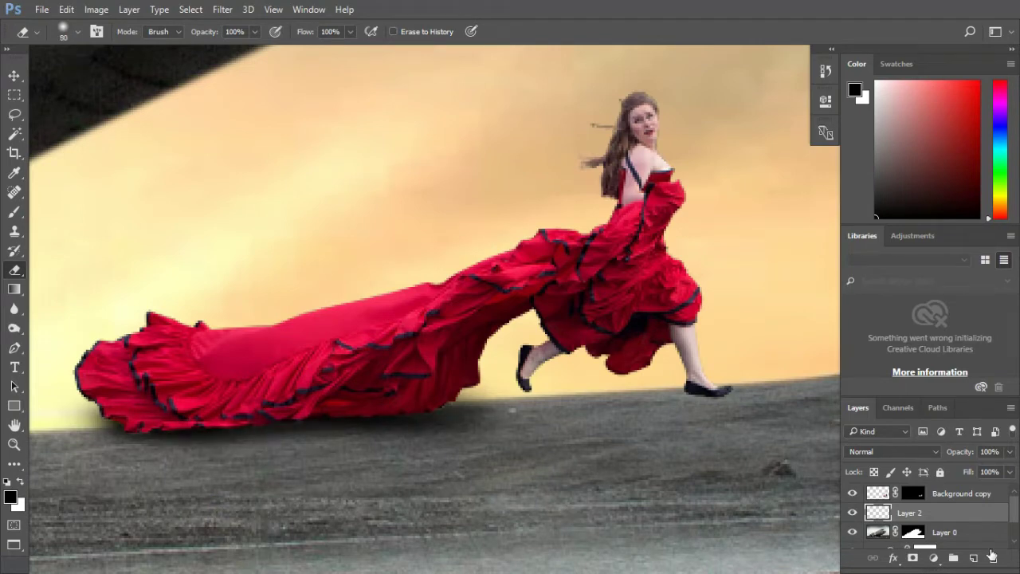
click(973, 558)
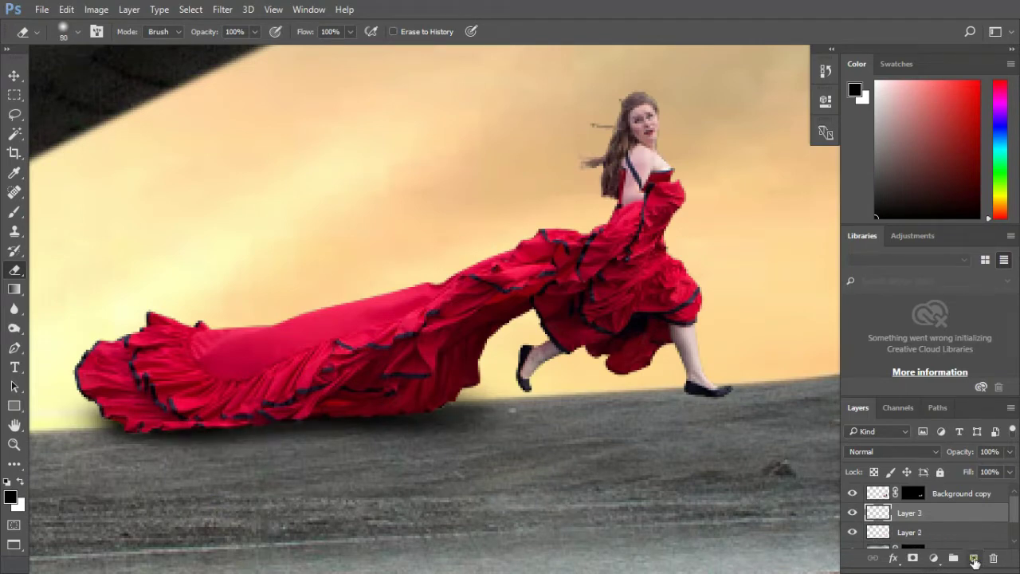
- Paint a black dab under the front foot, then flatten, widen and tilt it into a ground shadow
key(b)
click(726, 391)
key(ctrl+t)
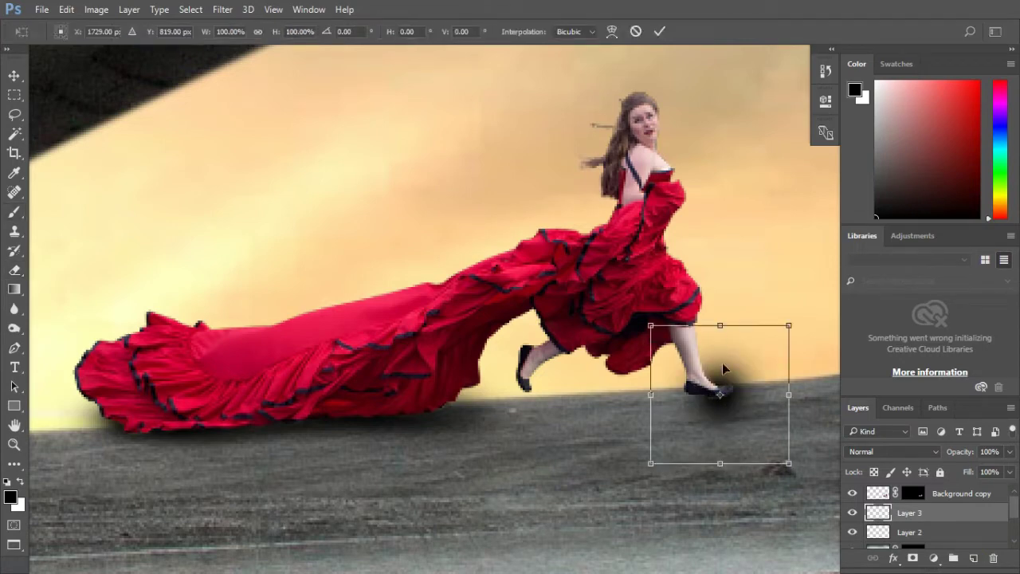
drag(724, 318, 718, 334)
drag(748, 398, 734, 401)
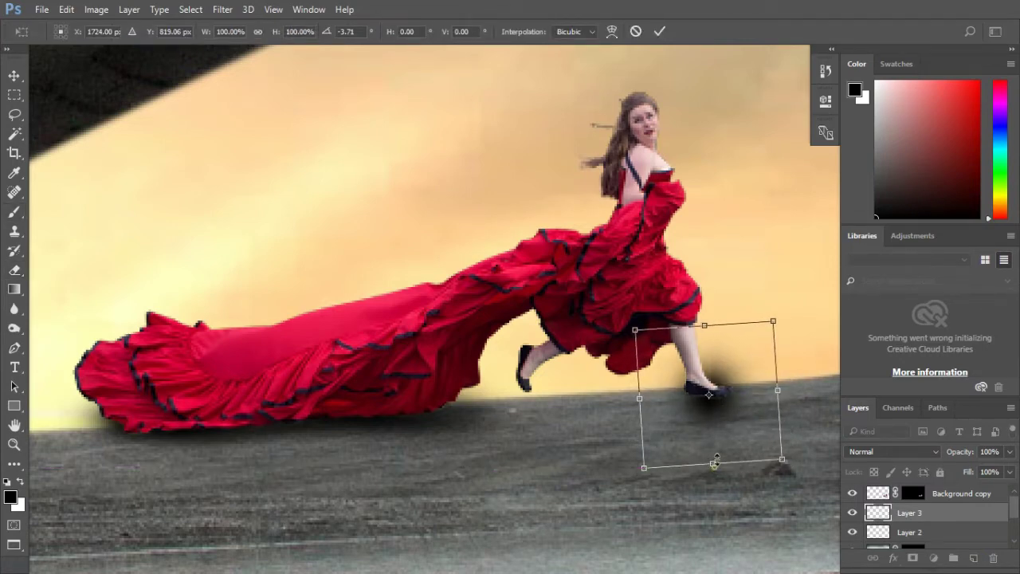
drag(716, 471, 709, 408)
mouse_move(705, 326)
mouse_down()
mouse_move(705, 363)
mouse_move(743, 405)
mouse_move(793, 367)
mouse_up()
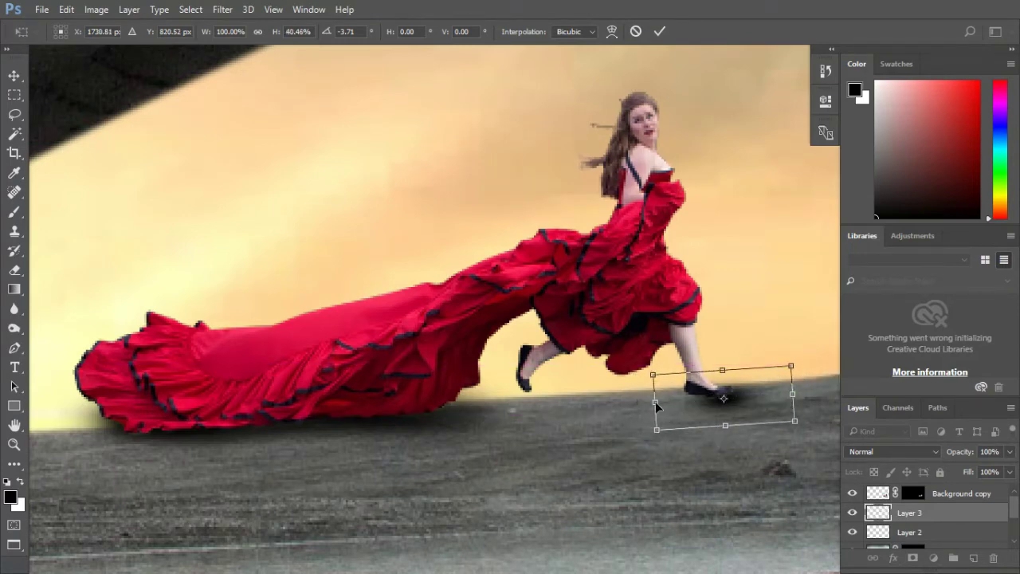
drag(654, 404, 629, 402)
drag(755, 420, 744, 417)
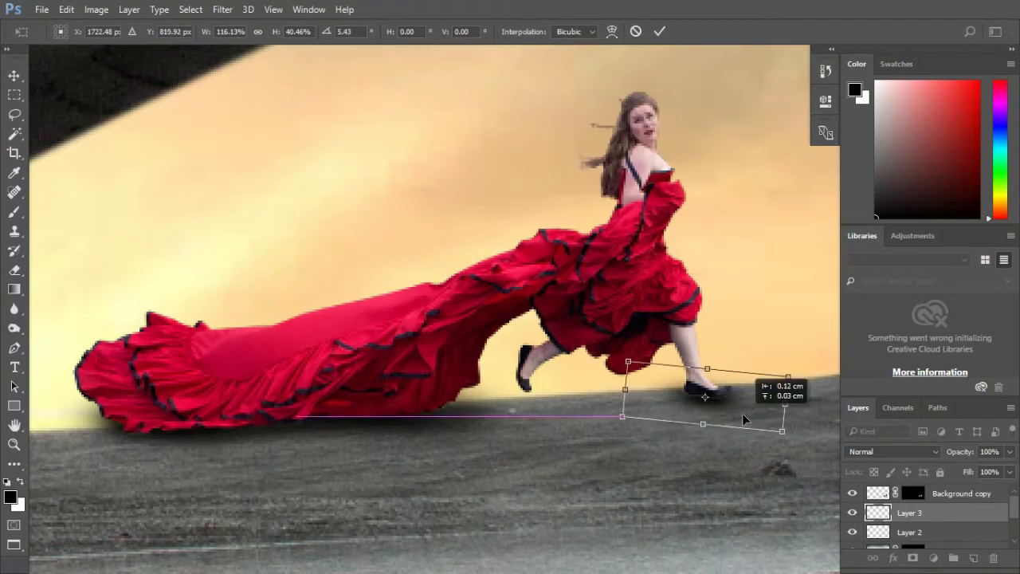
key(Return)
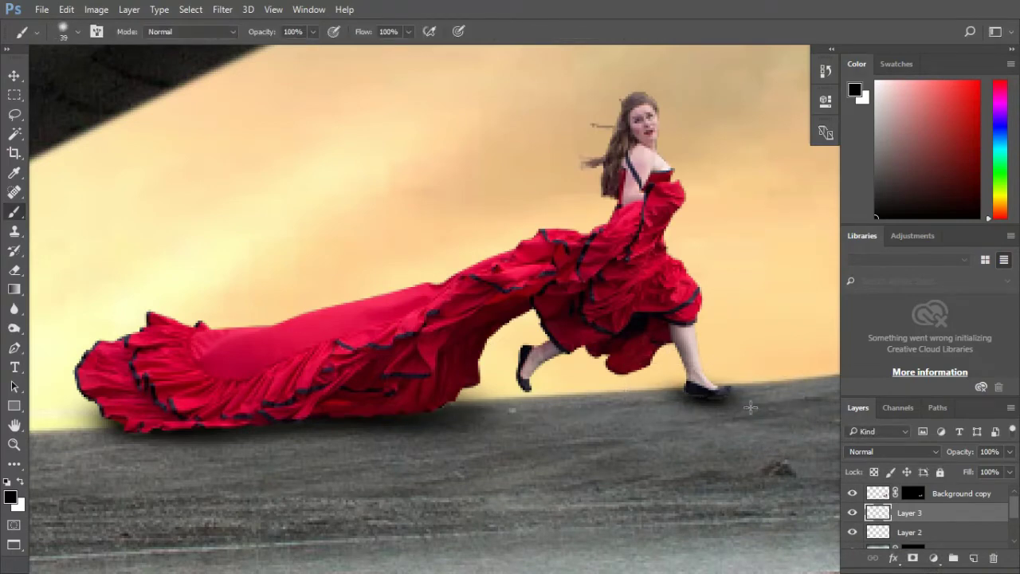
- Select the plane's image layer and drag it within the layer stack
scroll(1007, 508, down, 3)
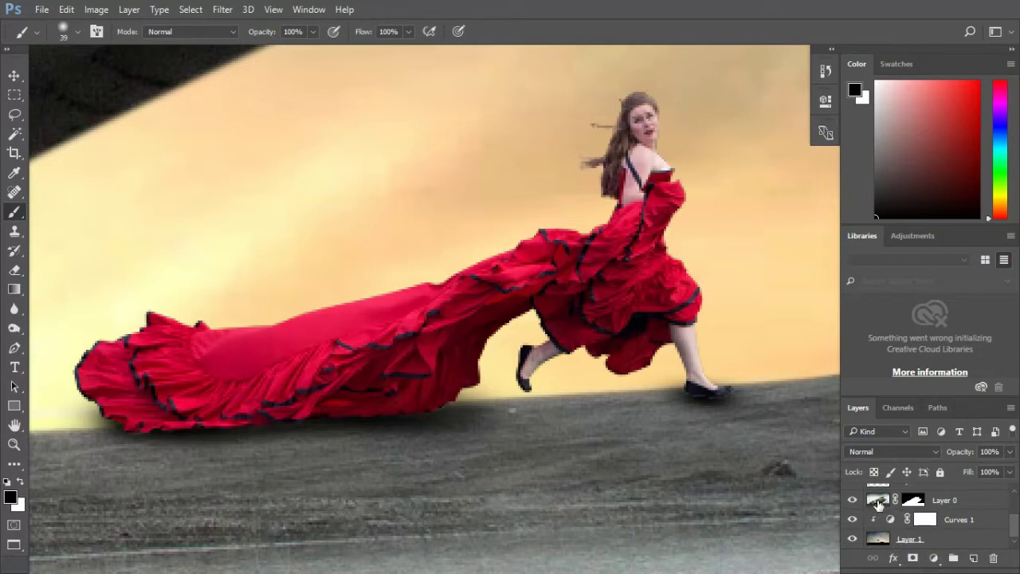
click(880, 502)
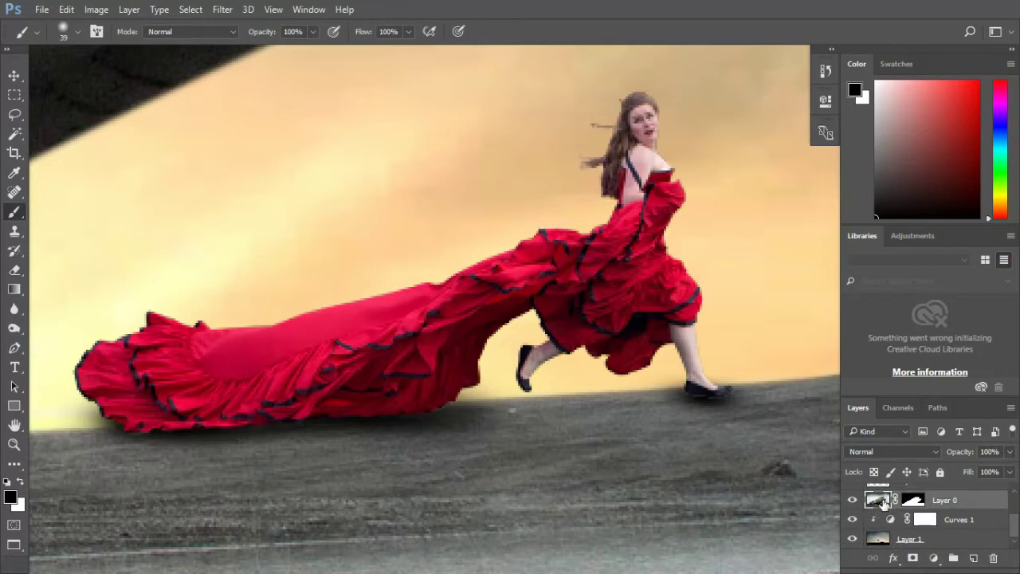
drag(1015, 530, 1016, 500)
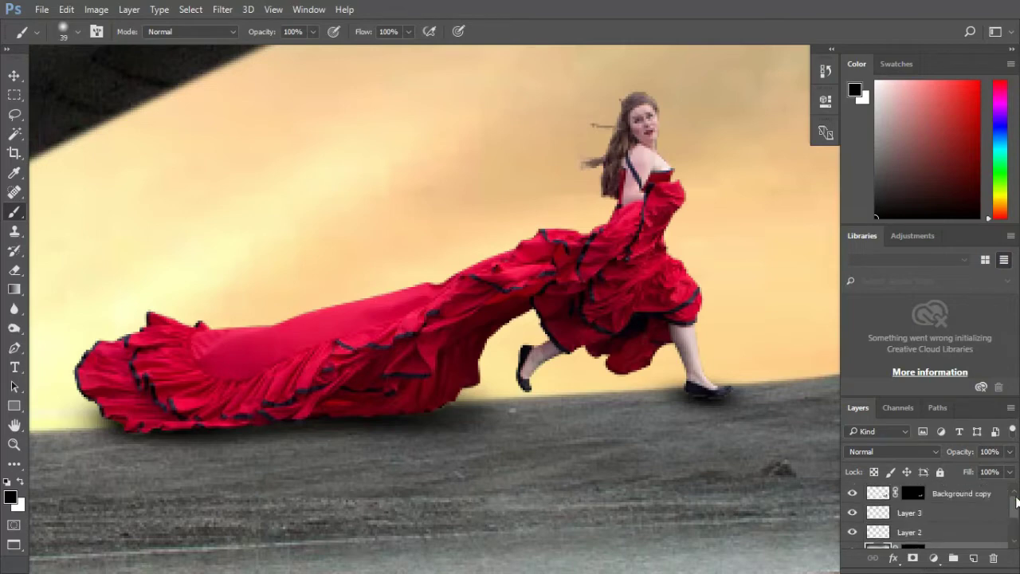
- Lower the foot shadow layer's opacity to about 70%
click(915, 514)
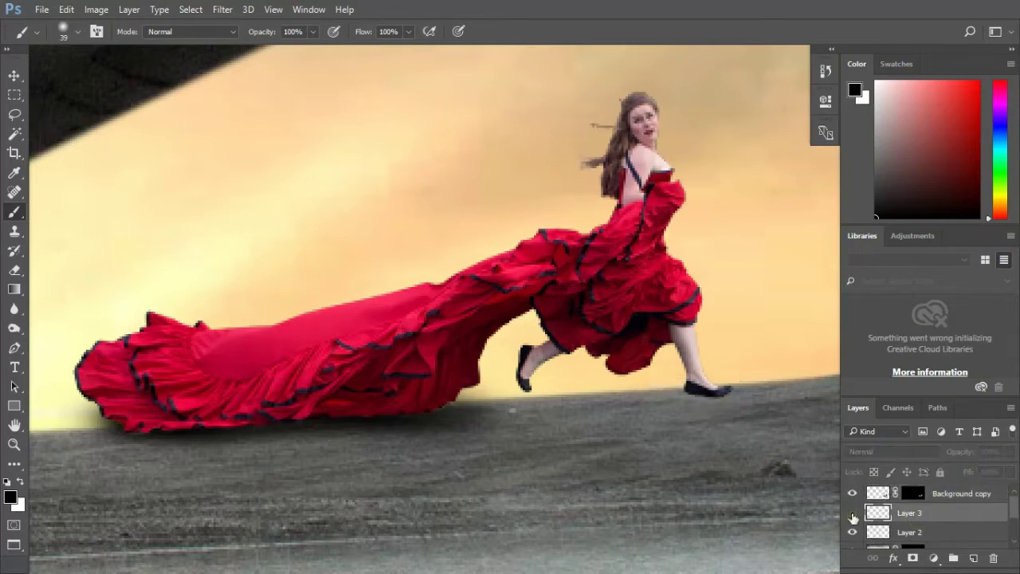
click(1009, 452)
drag(1011, 469, 995, 472)
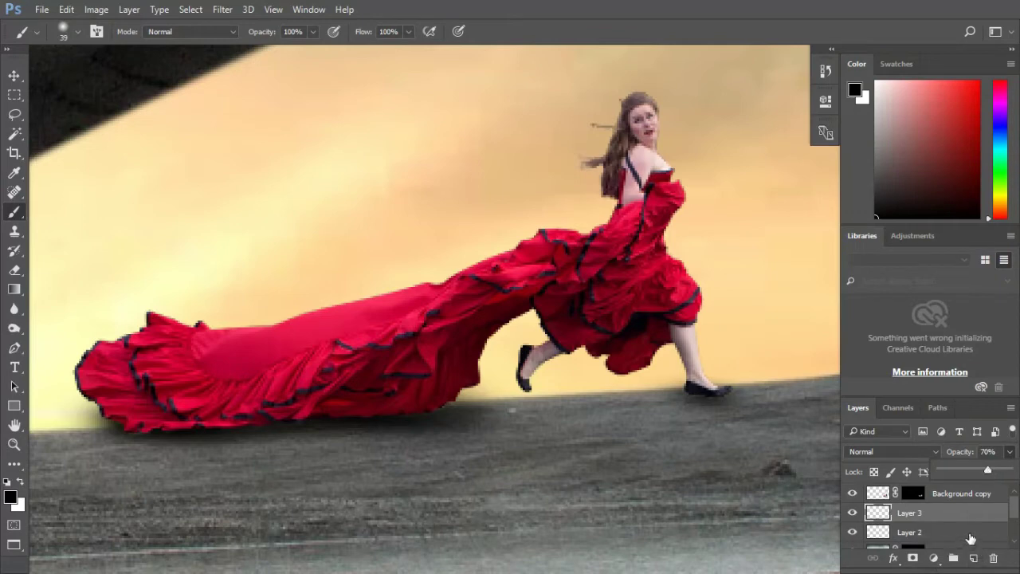
- Duplicate the foot shadow, moving and tilting the copy under the dress
key(ctrl+j)
key(v)
drag(690, 407, 536, 414)
key(ctrl+t)
drag(624, 410, 625, 432)
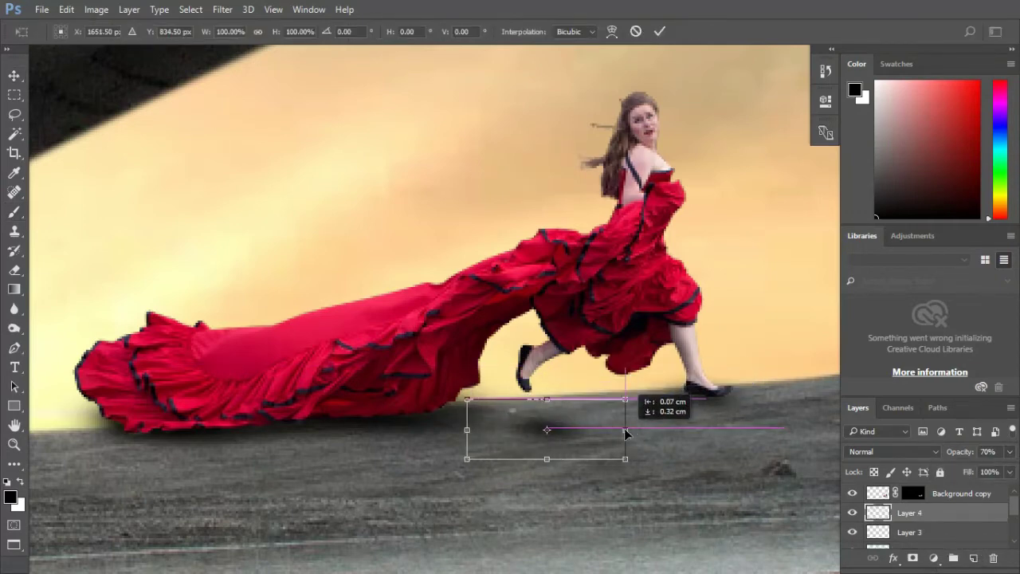
drag(677, 488, 569, 411)
key(Return)
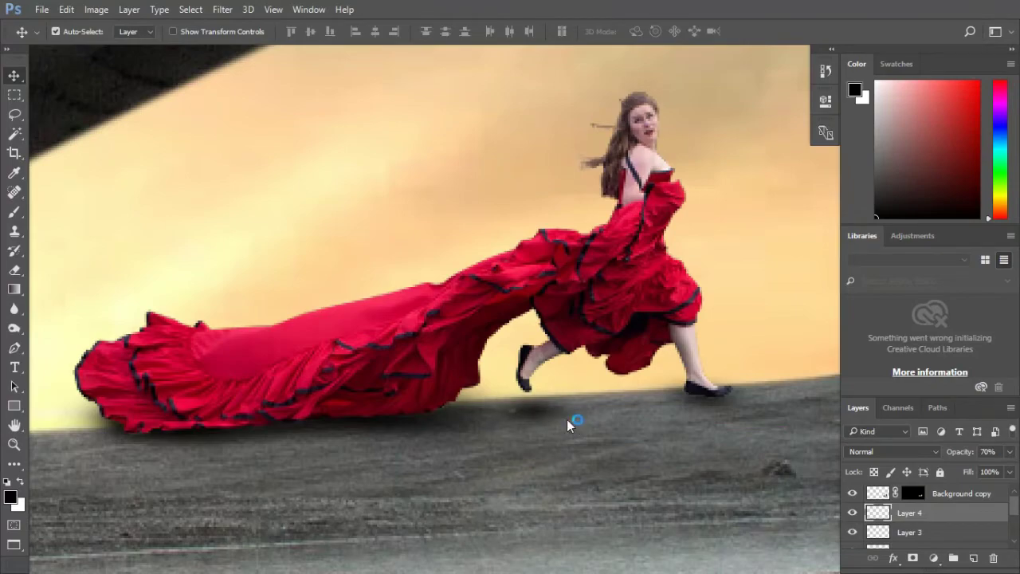
key(f)
key(f)
key(ctrl+minus)
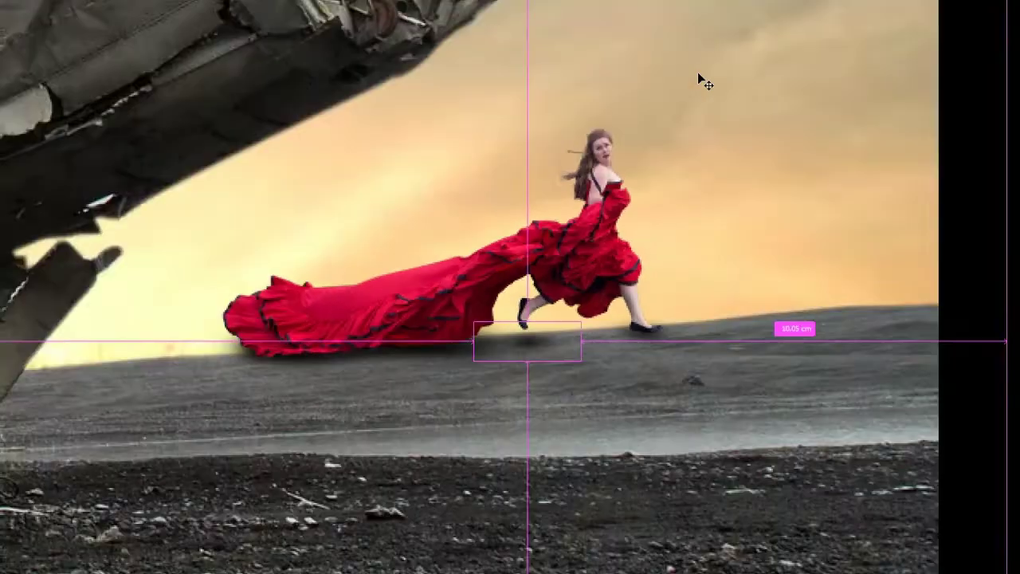
key(ctrl+minus)
key(f)
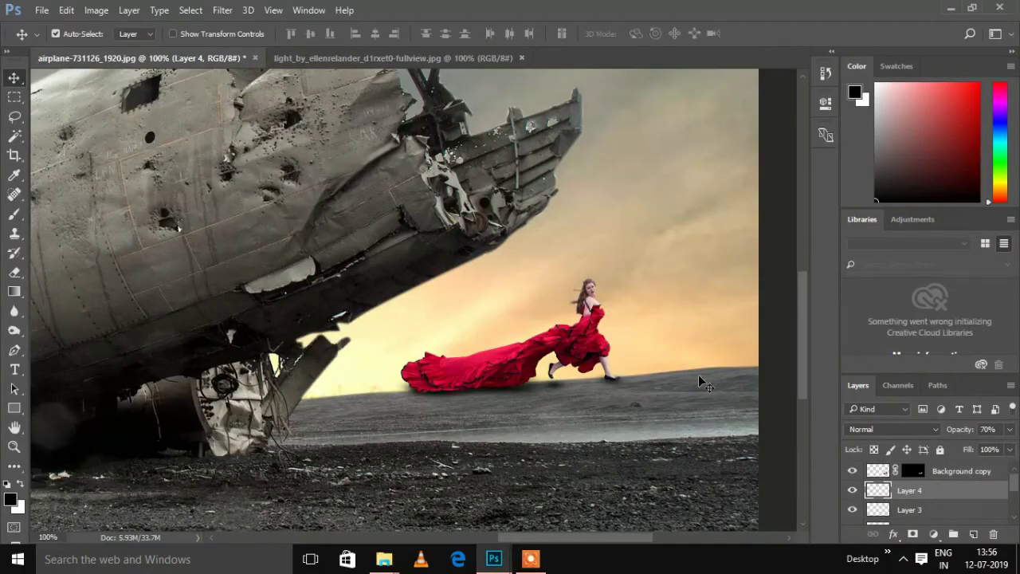
- Lower Layer 2's opacity to soften its shadow
click(921, 509)
scroll(920, 508, down, 2)
click(941, 490)
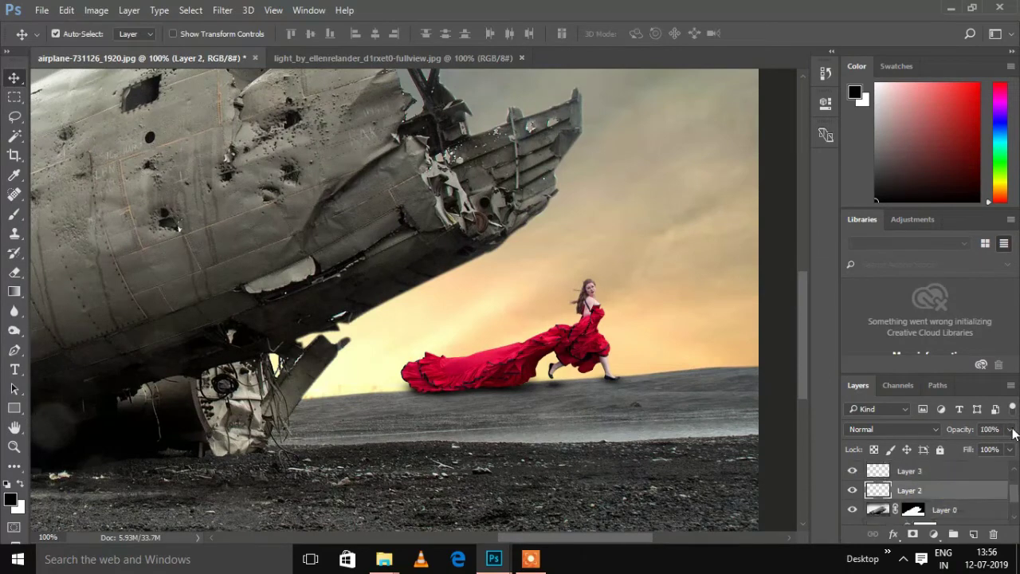
click(1010, 429)
drag(991, 452, 985, 450)
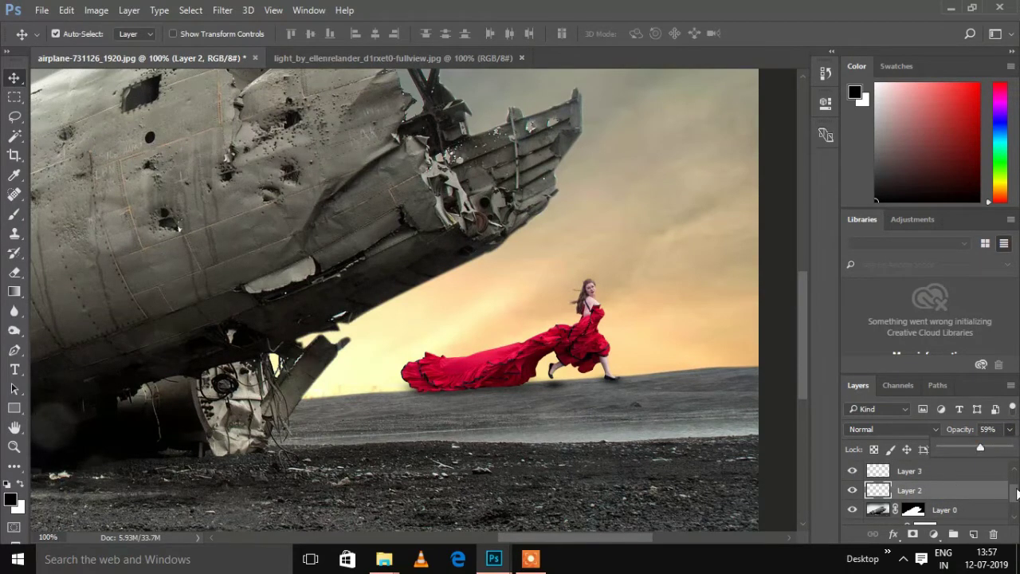
scroll(1016, 494, up, 2)
- Set Layer 4 to Multiply at about 47% opacity
click(910, 490)
click(893, 428)
click(869, 170)
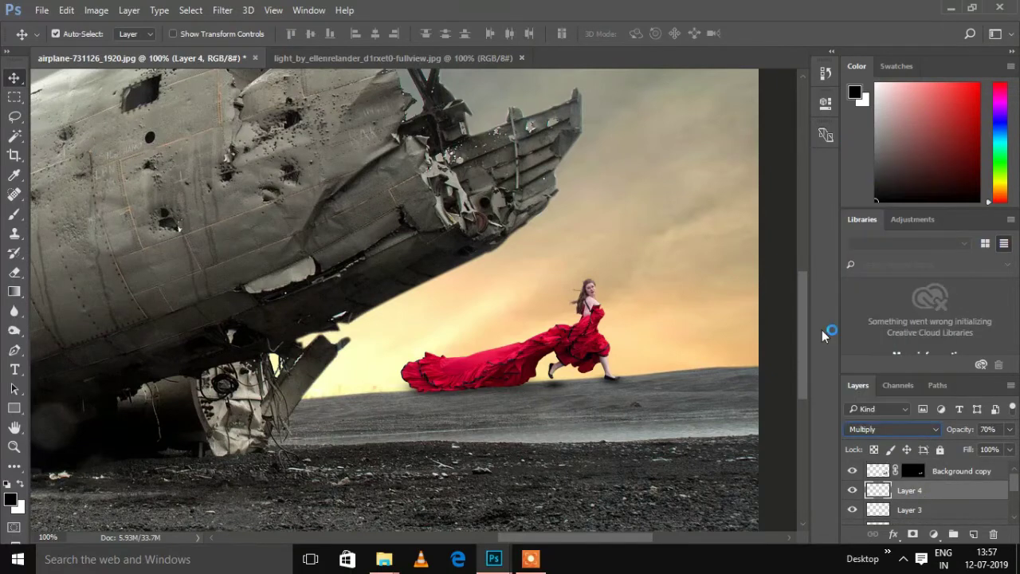
click(1010, 429)
drag(991, 449, 974, 451)
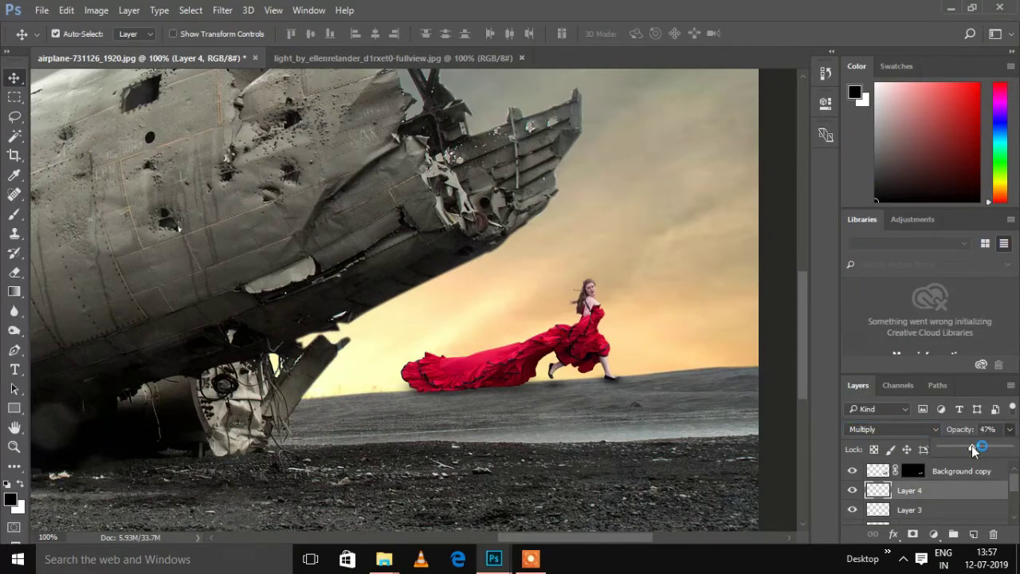
- Set Layer 3 to Multiply at about 58% opacity
click(914, 510)
click(870, 409)
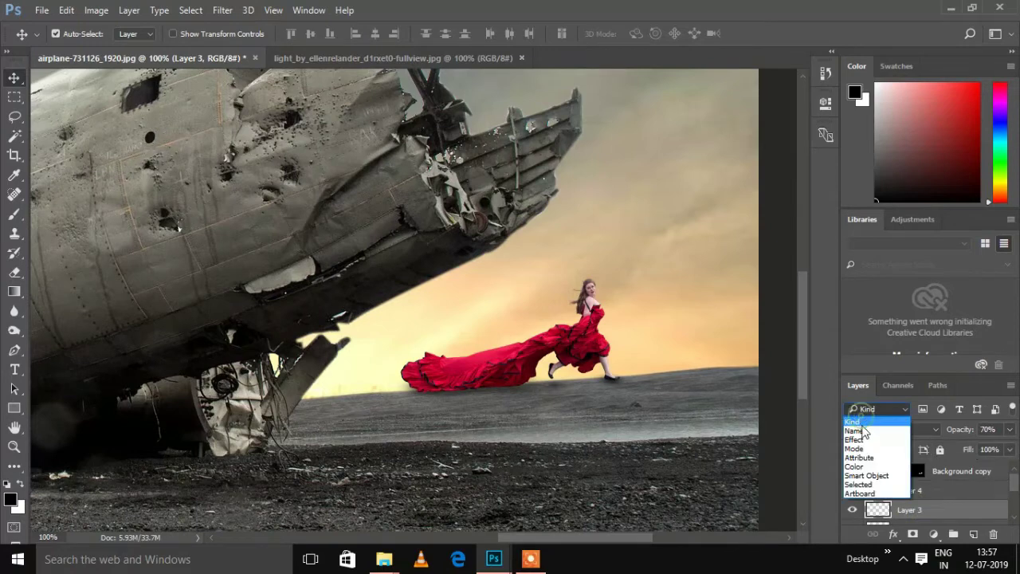
click(927, 429)
click(869, 171)
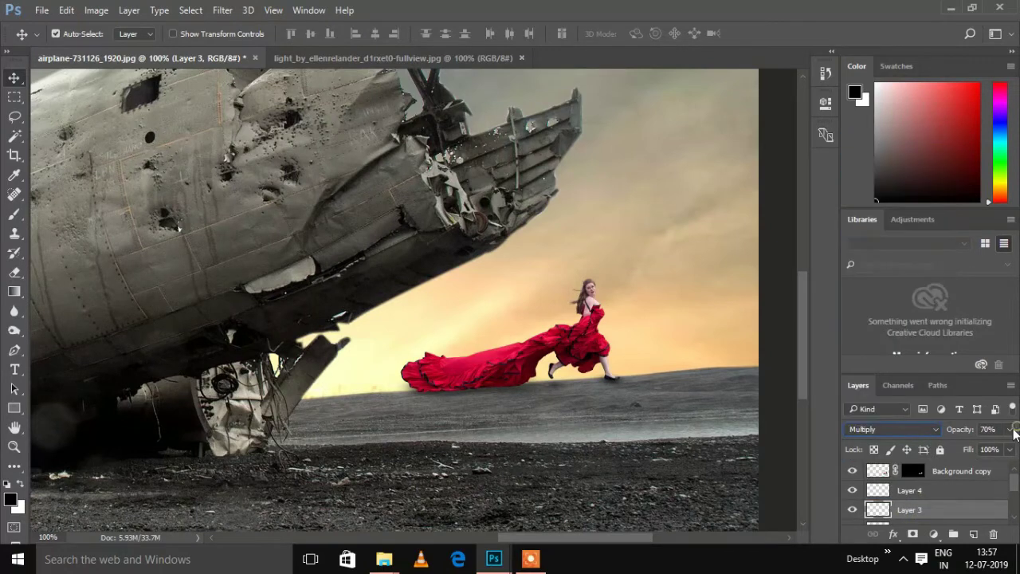
click(1009, 429)
drag(991, 449, 981, 450)
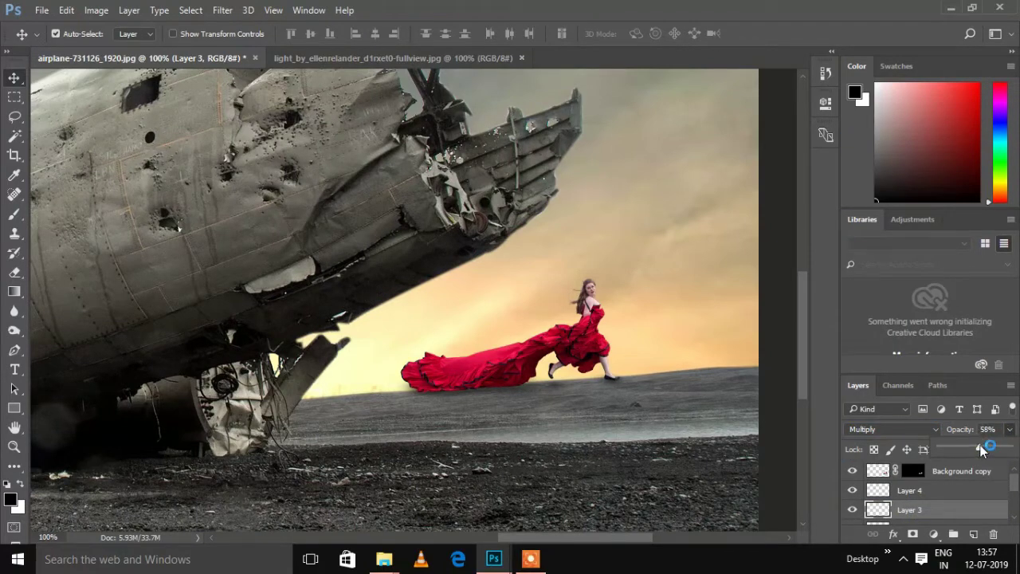
- Set Layer 2 to Multiply and fine-tune its shadow opacity
scroll(925, 495, down, 2)
click(909, 476)
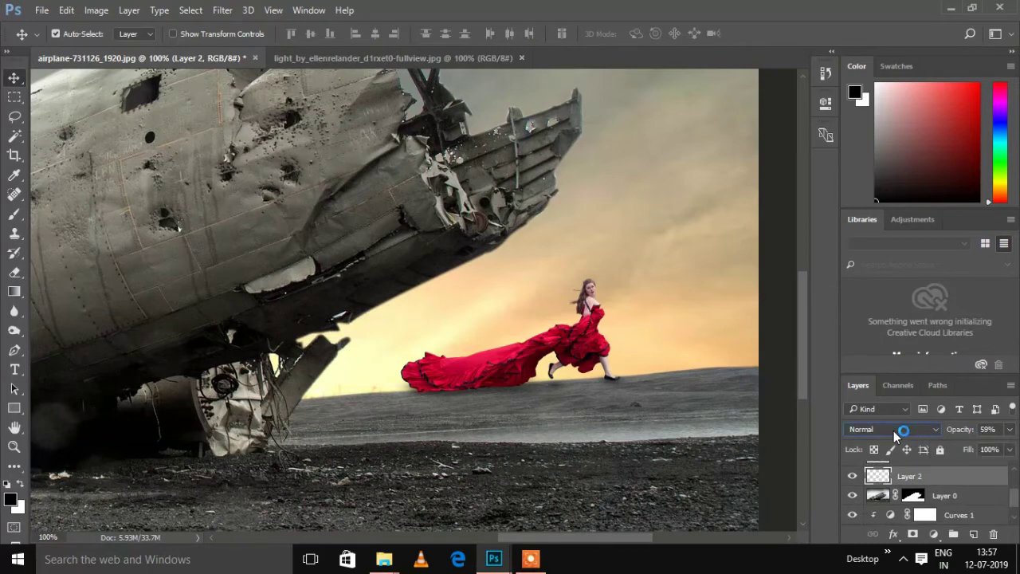
click(896, 432)
click(869, 171)
click(1010, 429)
mouse_move(982, 449)
mouse_down()
mouse_move(1003, 450)
mouse_move(988, 451)
mouse_up()
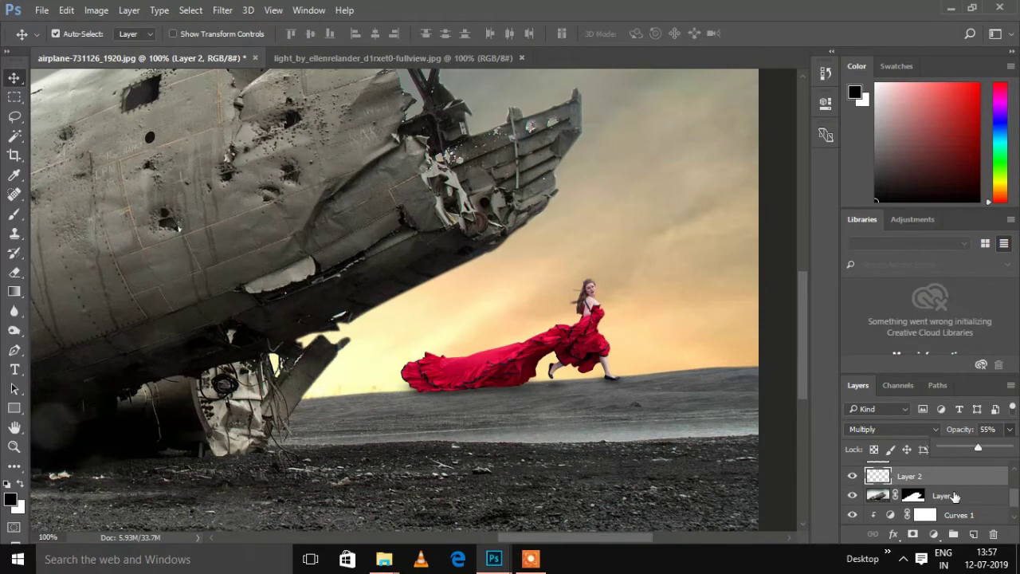
scroll(1016, 500, up, 3)
scroll(957, 495, up, 3)
- On the Background copy layer, bring the ground into view and set a 14 px Eraser
click(877, 476)
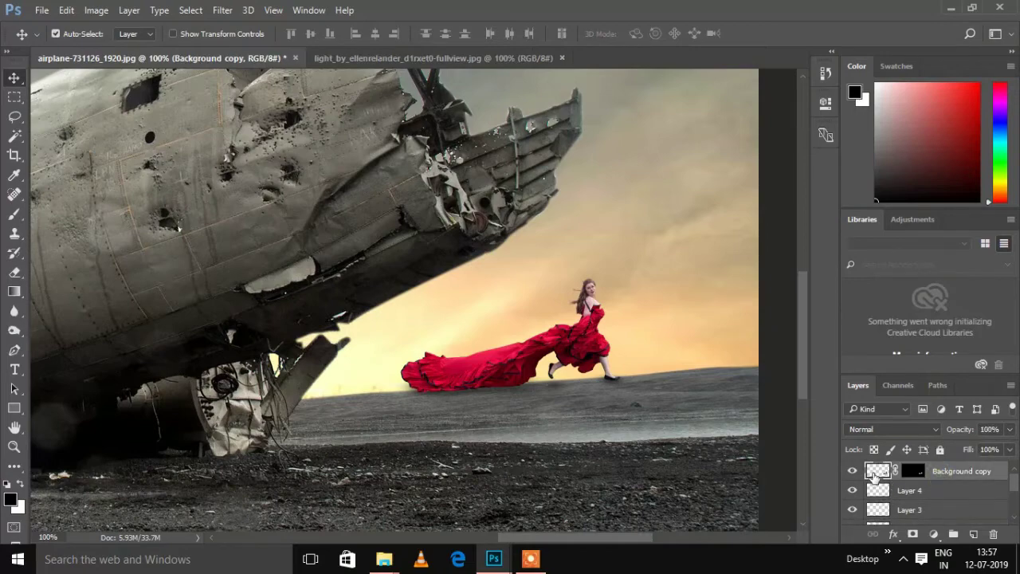
scroll(684, 426, up, 3)
mouse_move(684, 426)
mouse_down()
mouse_move(558, 353)
mouse_move(409, 289)
mouse_up()
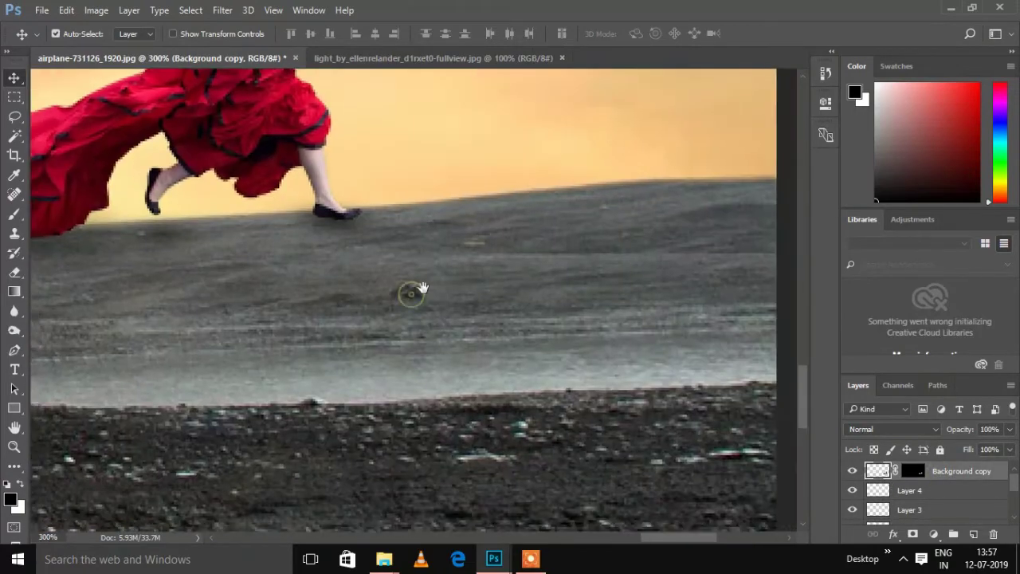
key(e)
right_click(424, 288)
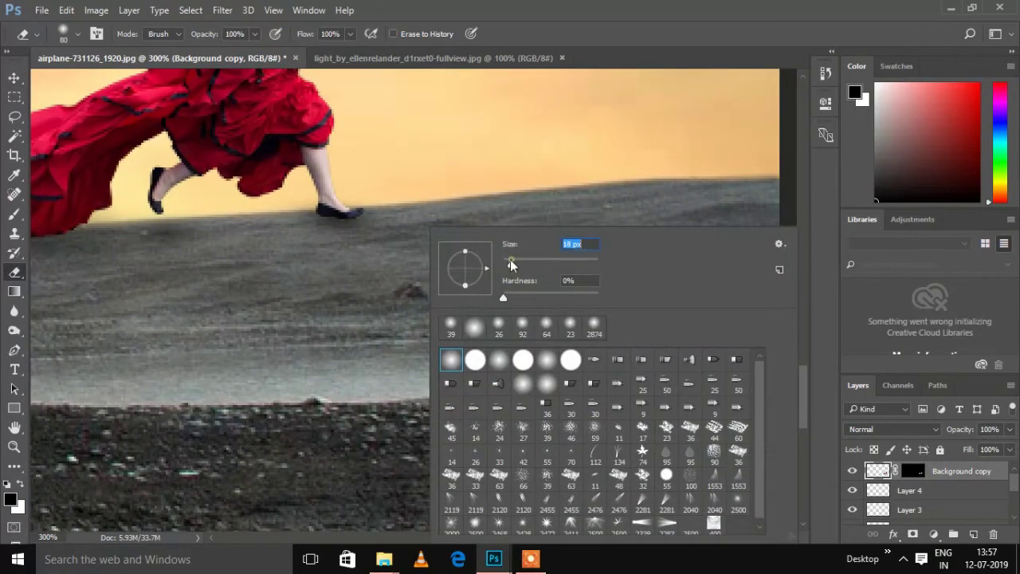
text(14)
key(Return)
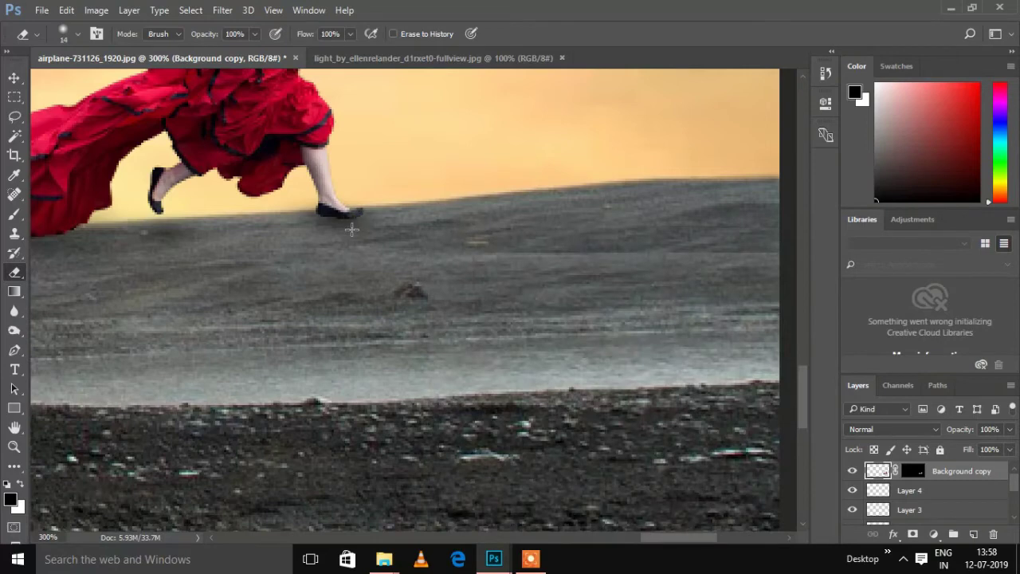
- Zoom in on the front shoe and erase along its bottom with a 4 px Eraser
scroll(353, 223, up, 2)
drag(359, 221, 436, 239)
right_click(436, 239)
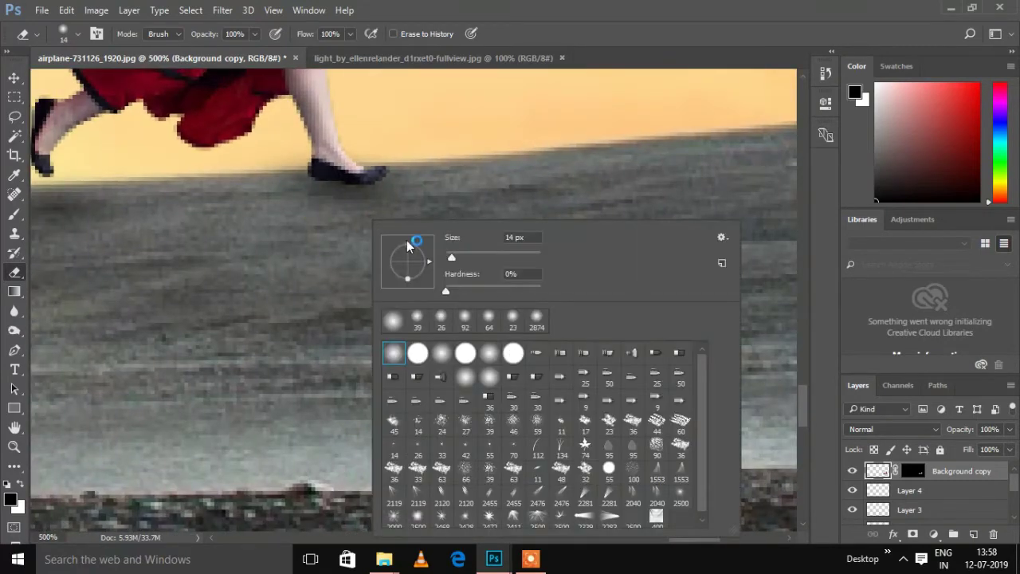
text(4)
key(Return)
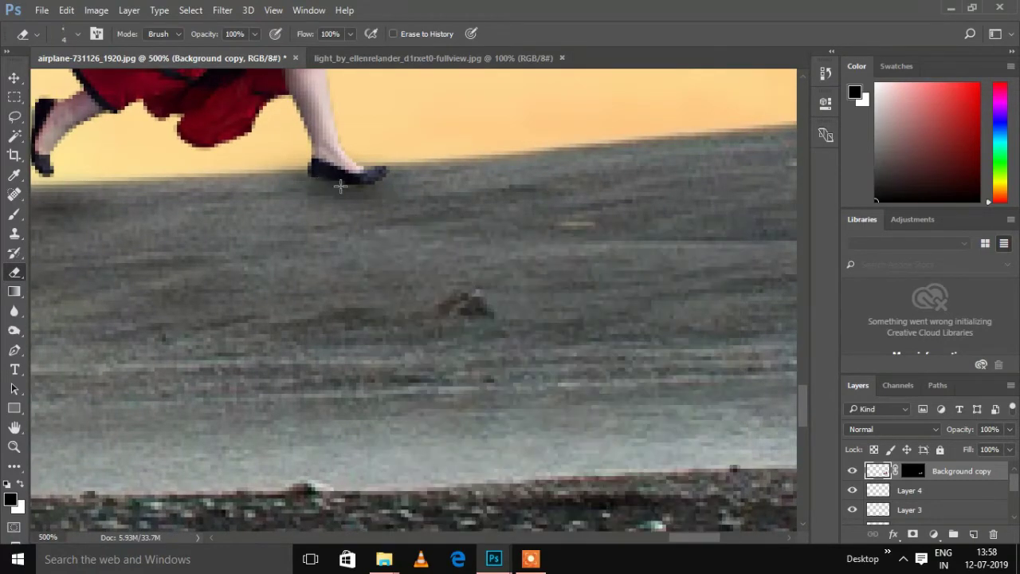
drag(405, 173, 311, 182)
scroll(468, 260, down, 2)
scroll(470, 262, down, 3)
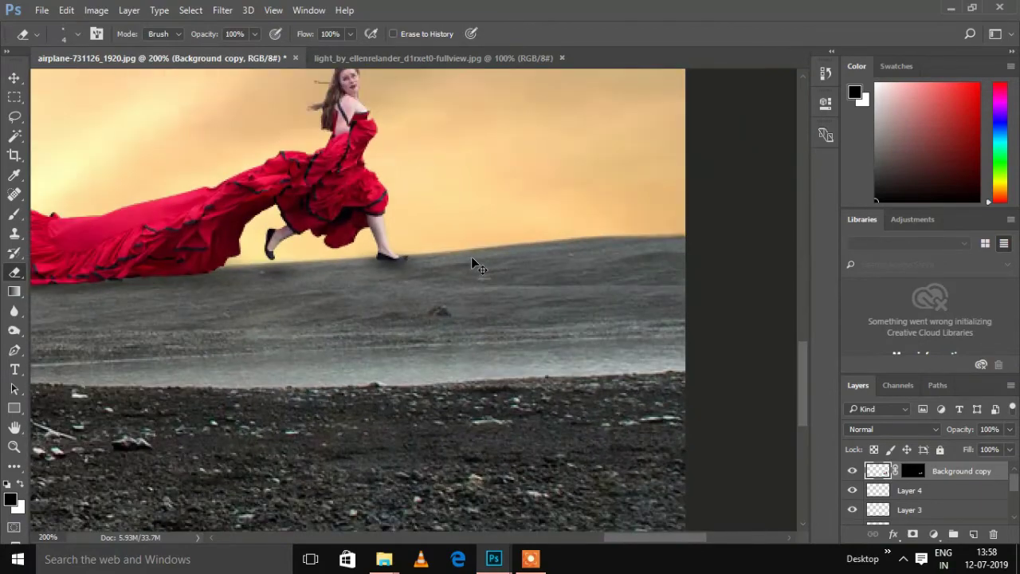
scroll(470, 261, down, 3)
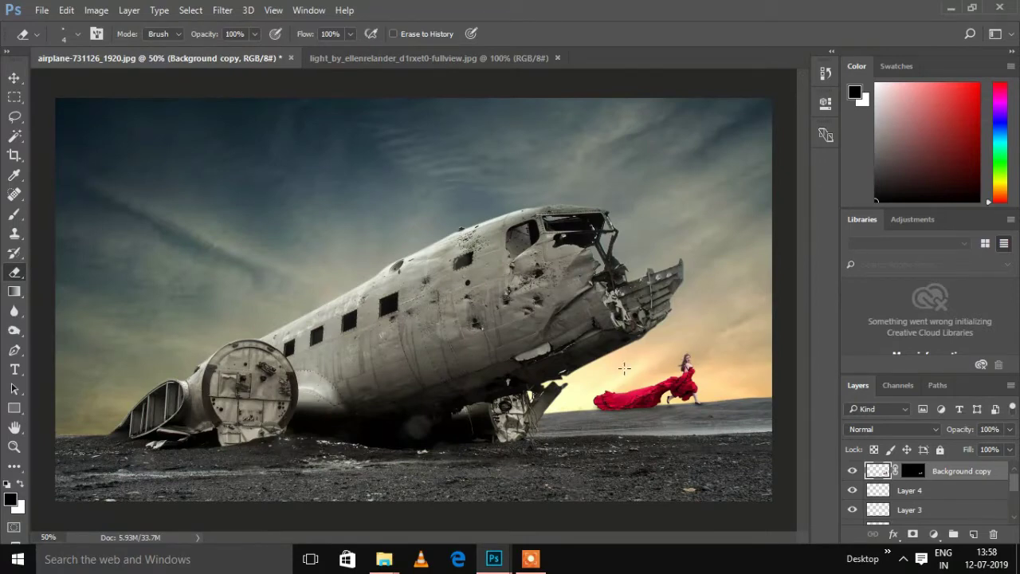
- With the sky layer hidden, crop a narrow strip off the left edge, then show the sky again
scroll(957, 491, down, 2)
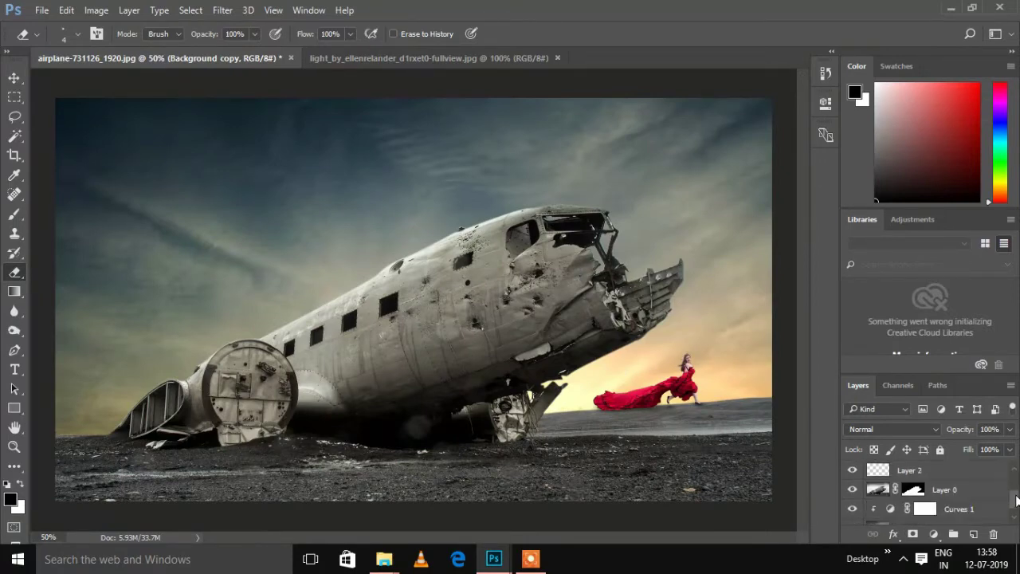
scroll(957, 490, down, 2)
click(852, 515)
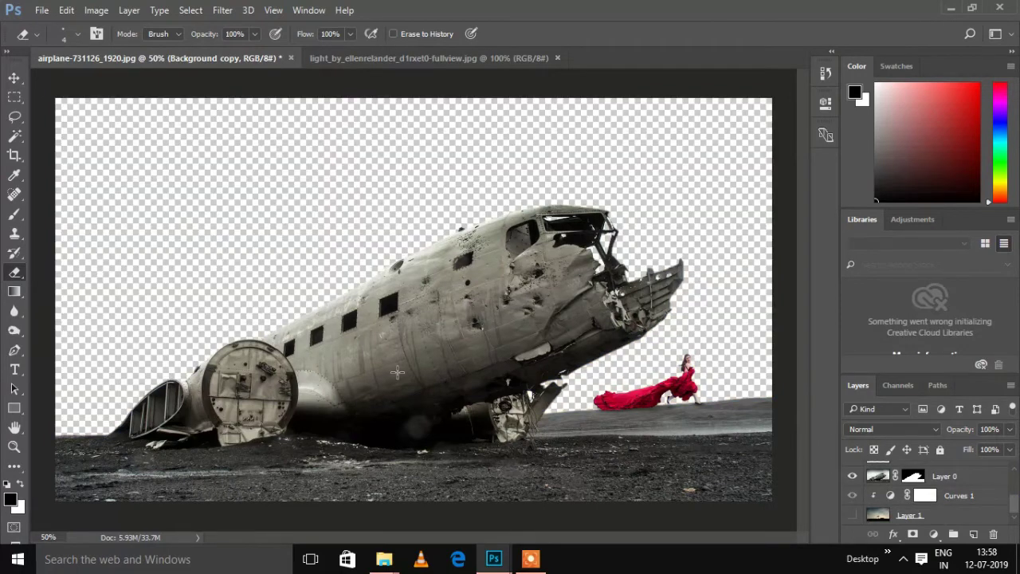
key(c)
drag(54, 297, 80, 311)
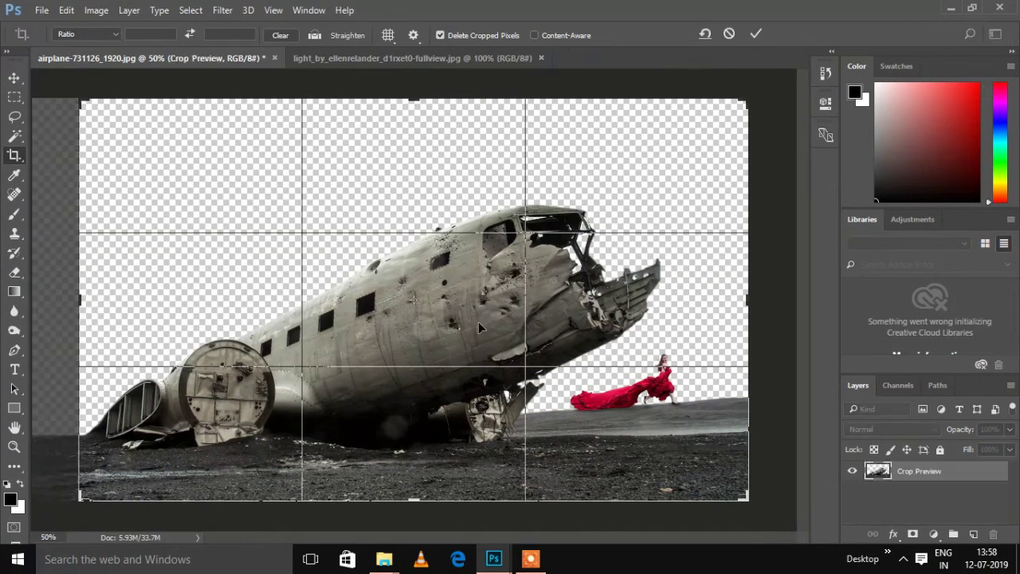
click(756, 33)
click(852, 514)
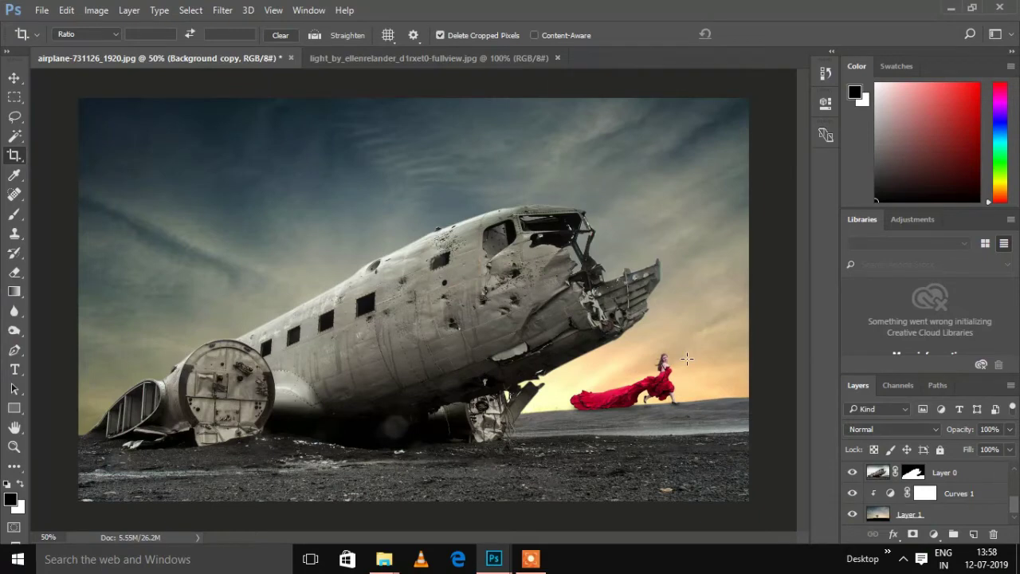
scroll(957, 486, up, 5)
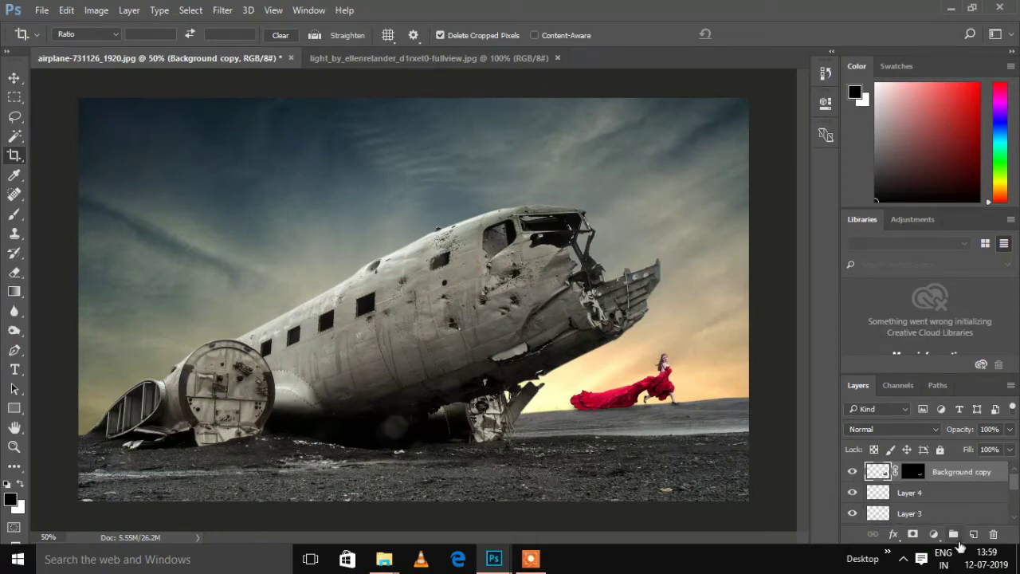
- Add a new empty layer and sample a warm peach foreground colour from the sky
click(972, 535)
click(11, 500)
drag(614, 134, 756, 128)
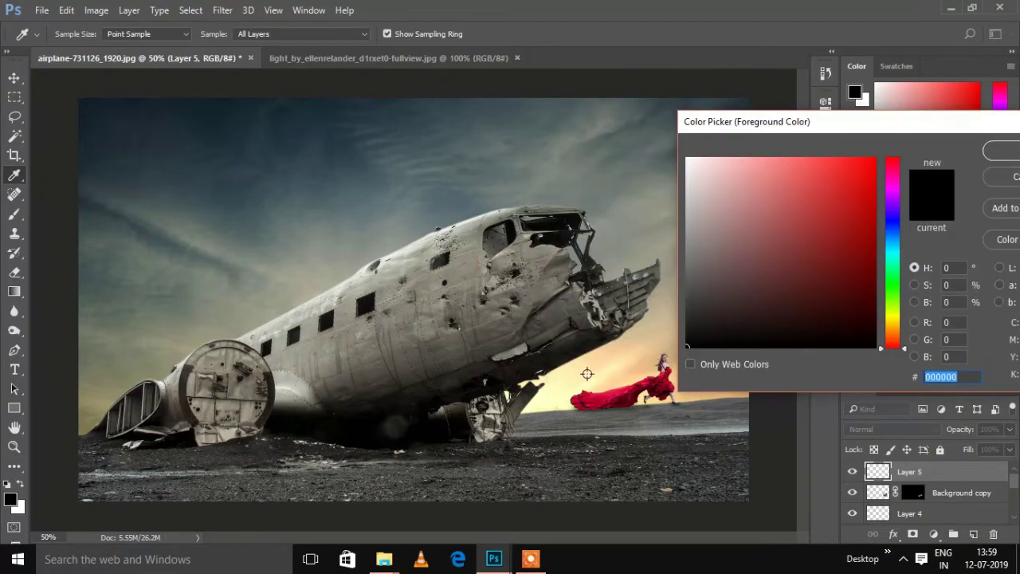
mouse_move(587, 372)
mouse_down()
mouse_move(610, 364)
mouse_move(574, 375)
mouse_move(608, 360)
mouse_up()
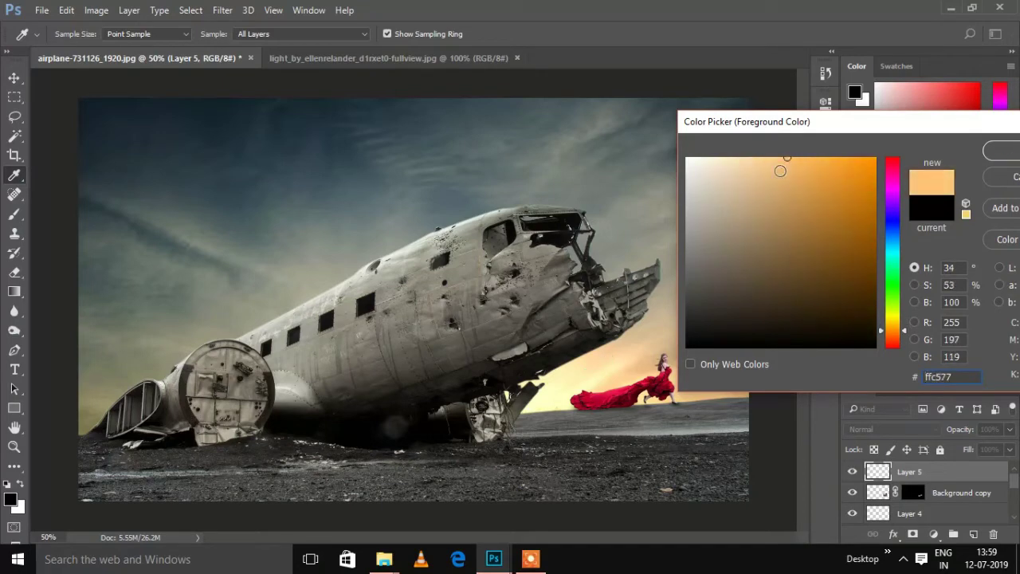
click(1006, 151)
key(c)
- Paint a peach glow along the dress's trailing edge with a 20 px brush, clipped to the layer below
key(b)
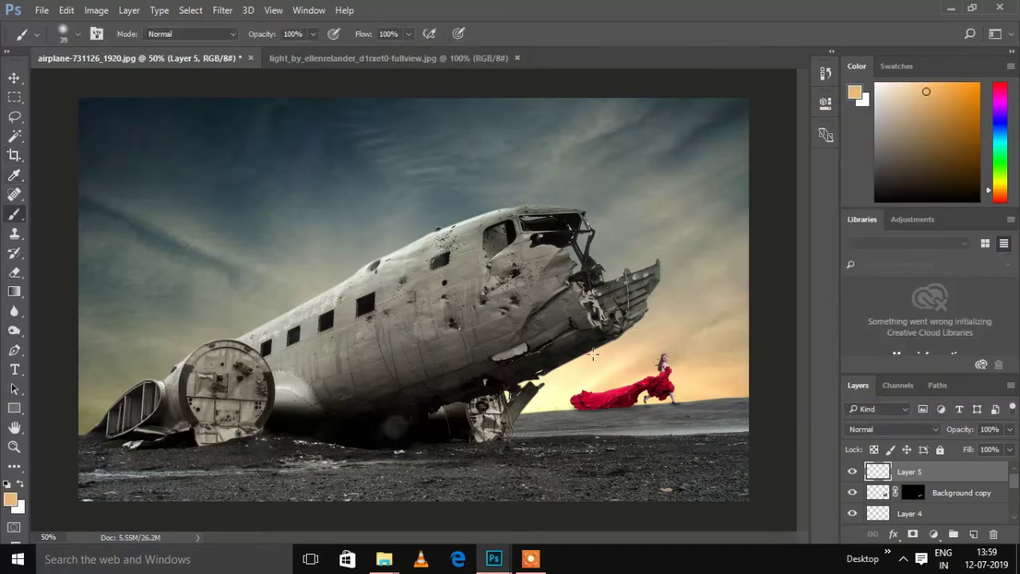
right_click(608, 228)
drag(693, 272, 675, 268)
key(Return)
scroll(627, 399, up, 2)
mouse_move(424, 354)
mouse_down()
mouse_move(443, 247)
mouse_move(429, 234)
mouse_up()
mouse_move(510, 394)
mouse_down()
mouse_move(666, 332)
mouse_move(699, 252)
mouse_up()
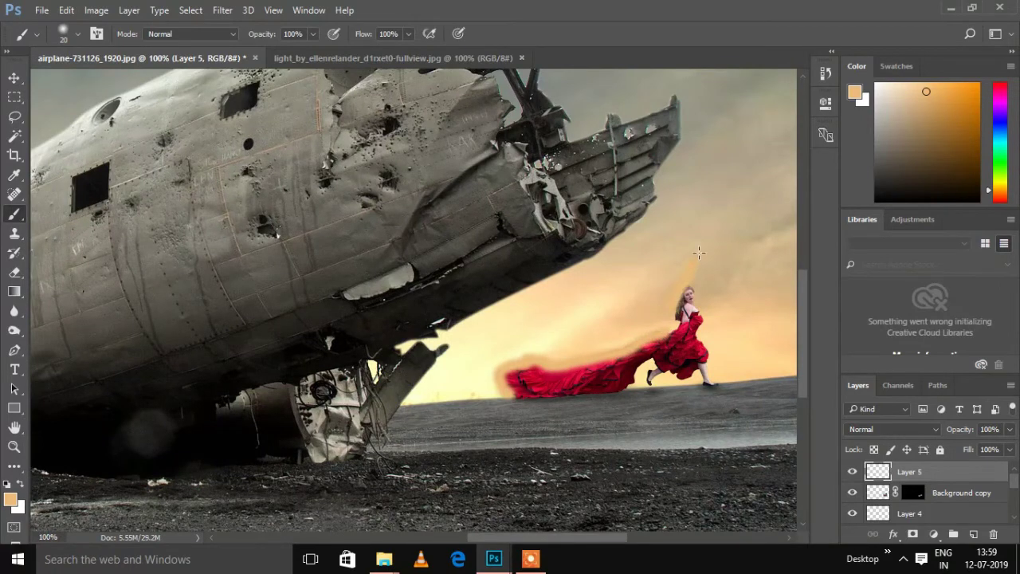
alt+click(896, 476)
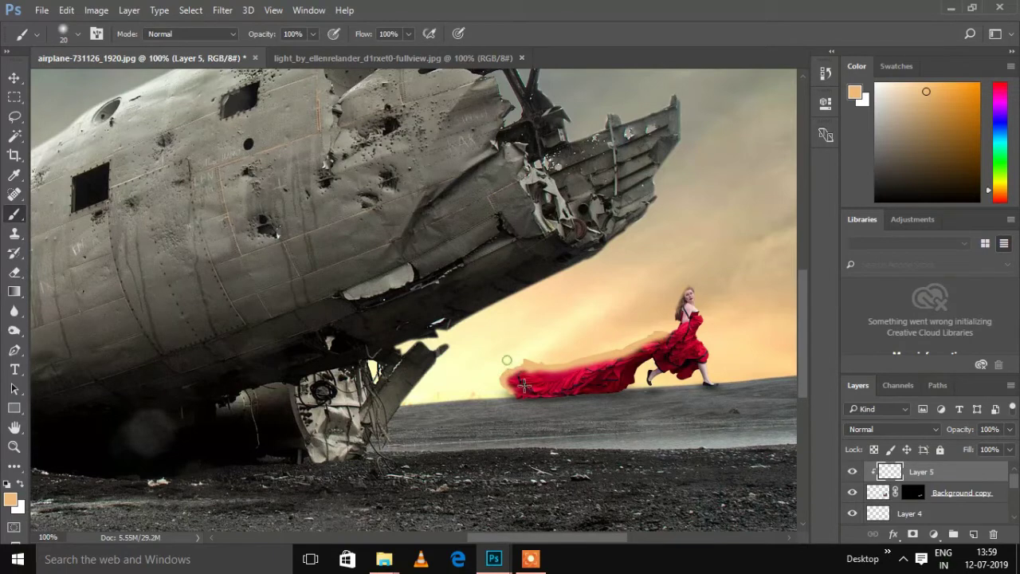
- Set the glow layer to Soft Light at about 49% opacity
click(891, 430)
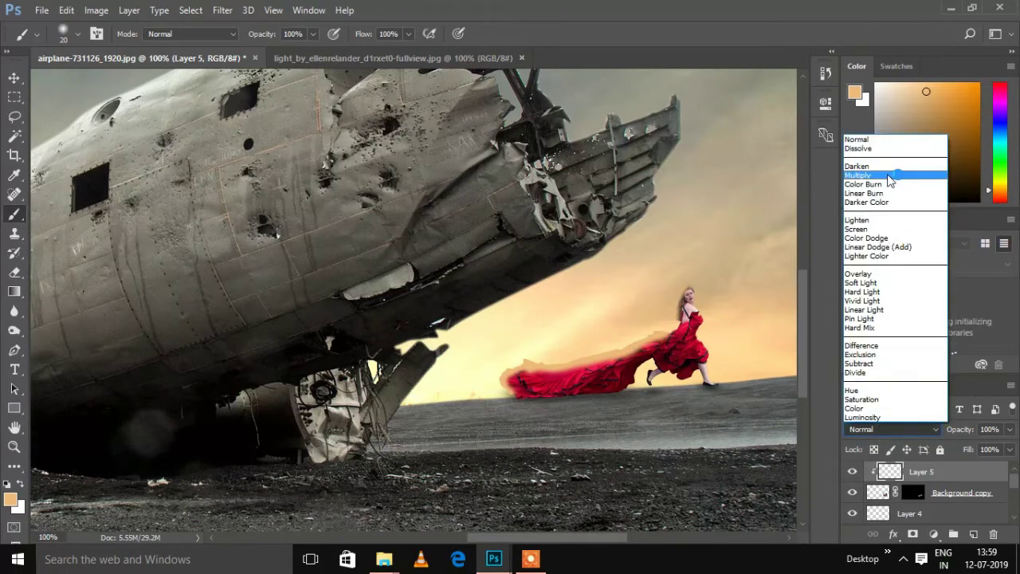
click(867, 289)
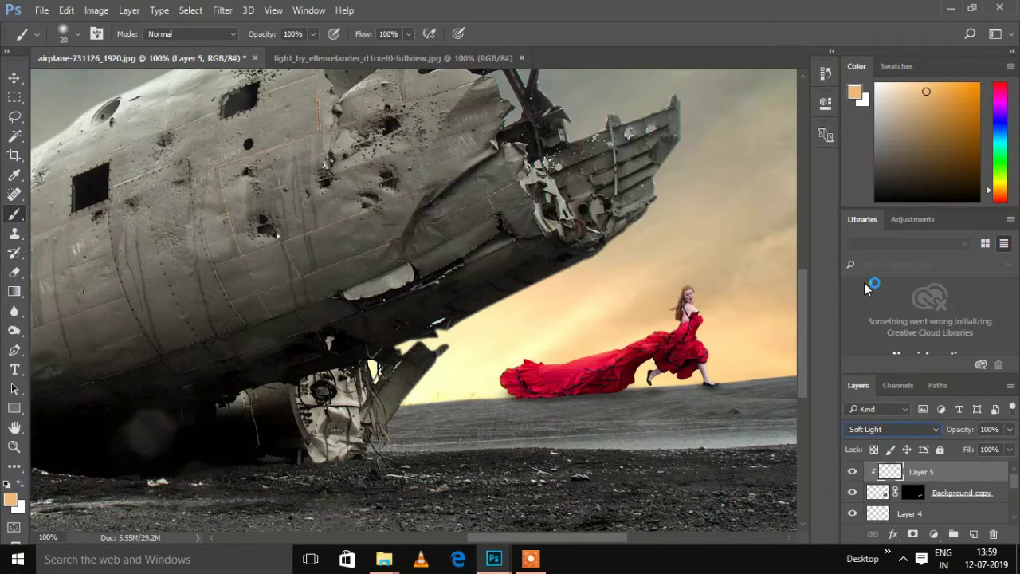
click(1009, 429)
drag(1003, 448, 971, 470)
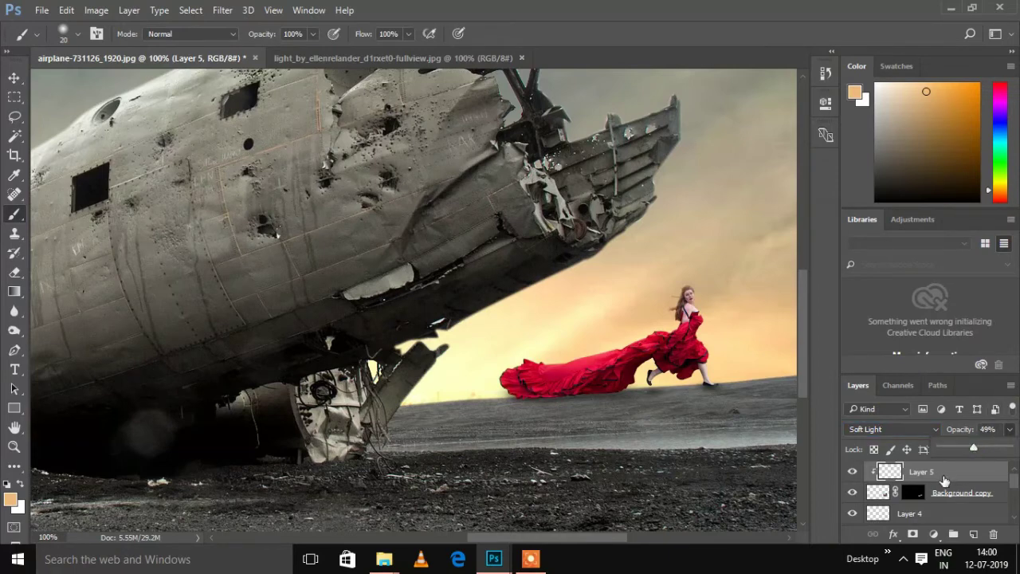
- Duplicate the glow layer, clip the copy and set it to Multiply
key(ctrl+j)
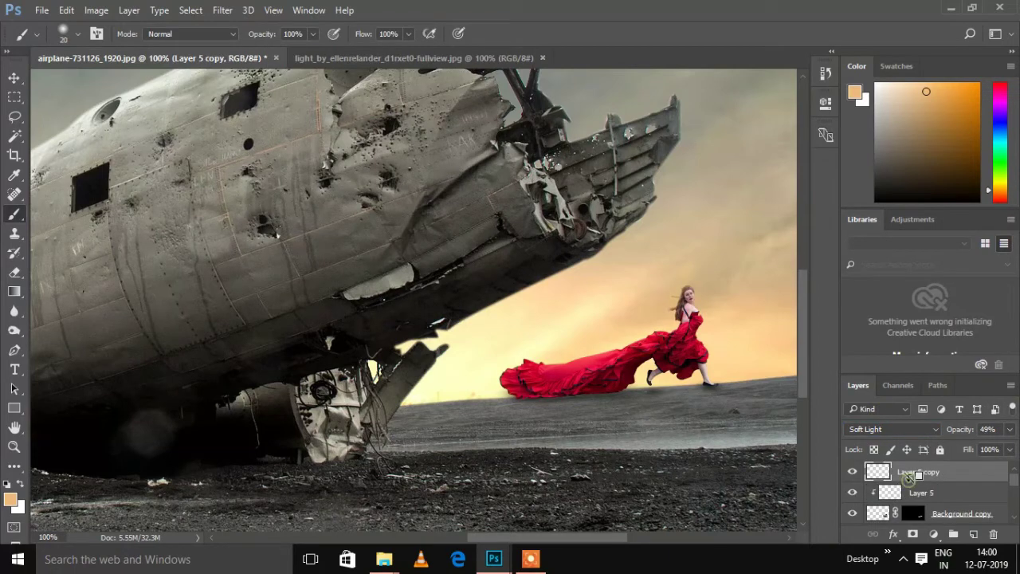
alt+click(907, 483)
click(893, 429)
click(871, 181)
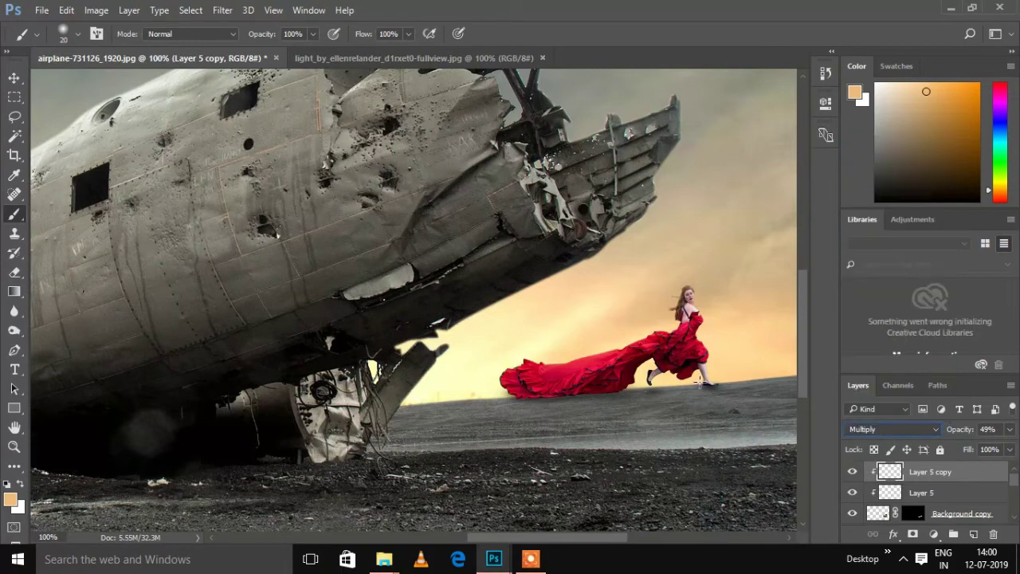
- Zoom to the woman with the Eraser, then stamp all visible layers into a new layer
key(ctrl+plus)
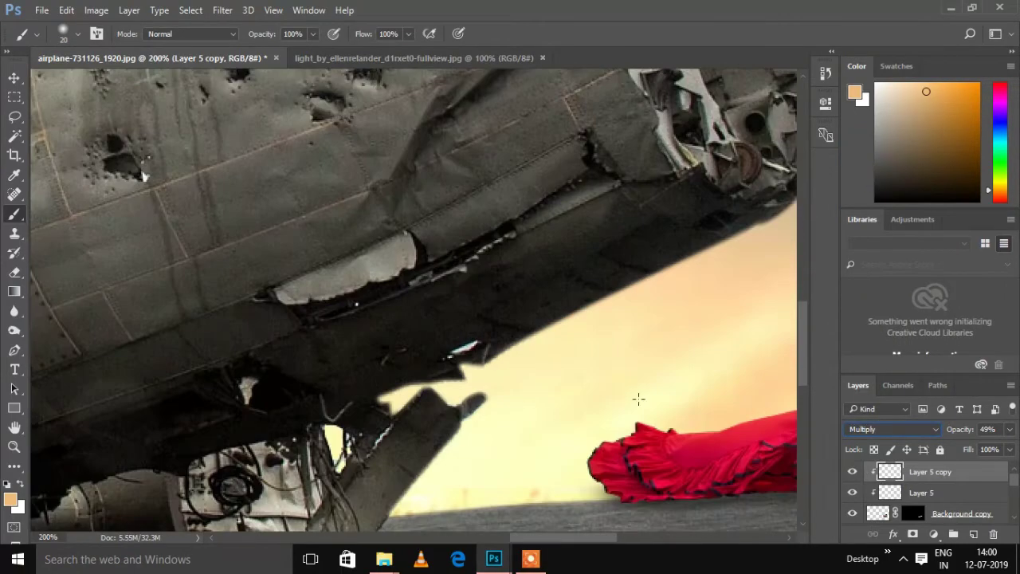
drag(586, 399, 154, 282)
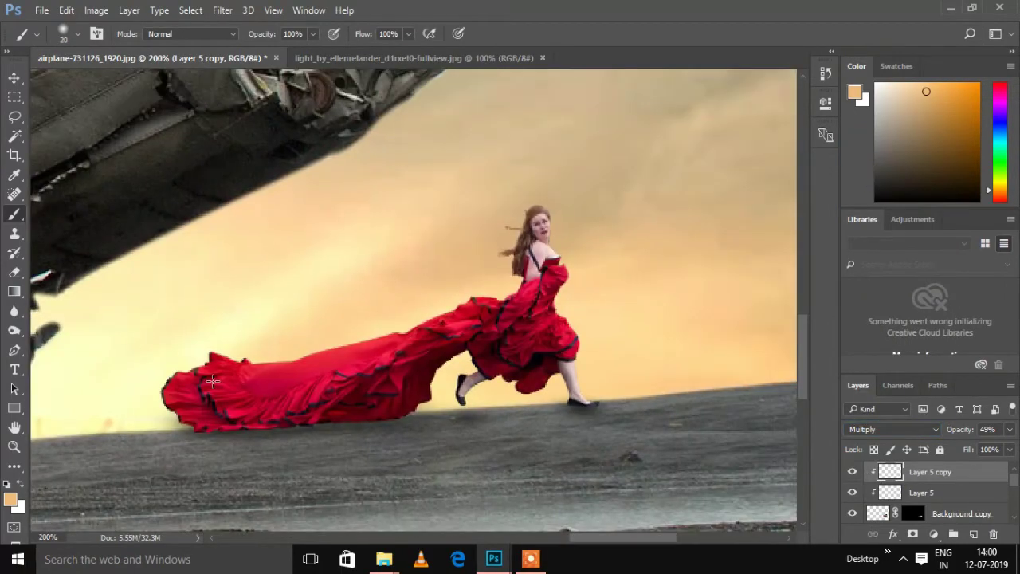
key(e)
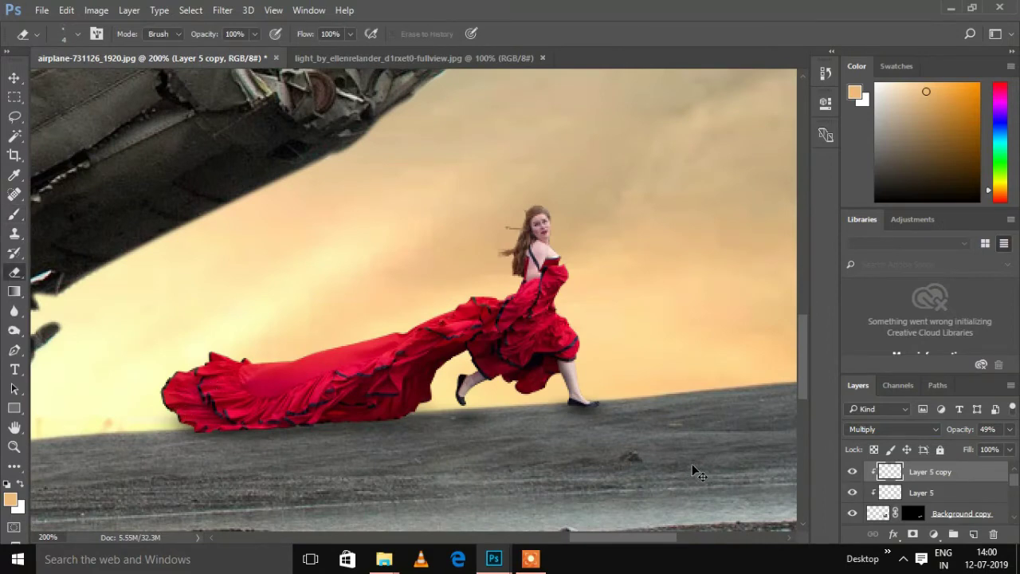
scroll(465, 472, up, 3)
scroll(465, 471, left, 2)
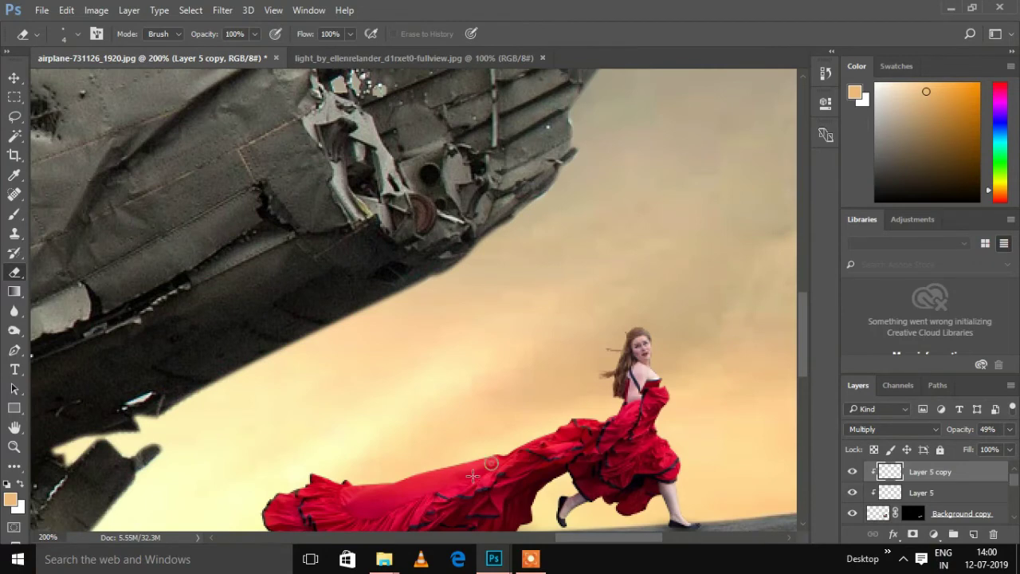
key(ctrl+0)
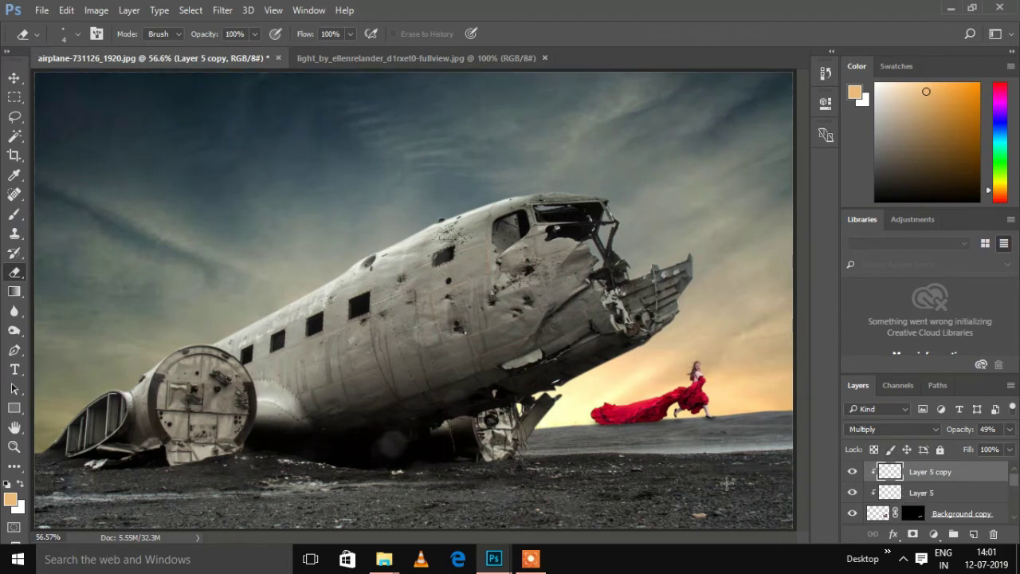
key(ctrl+shift+alt+n)
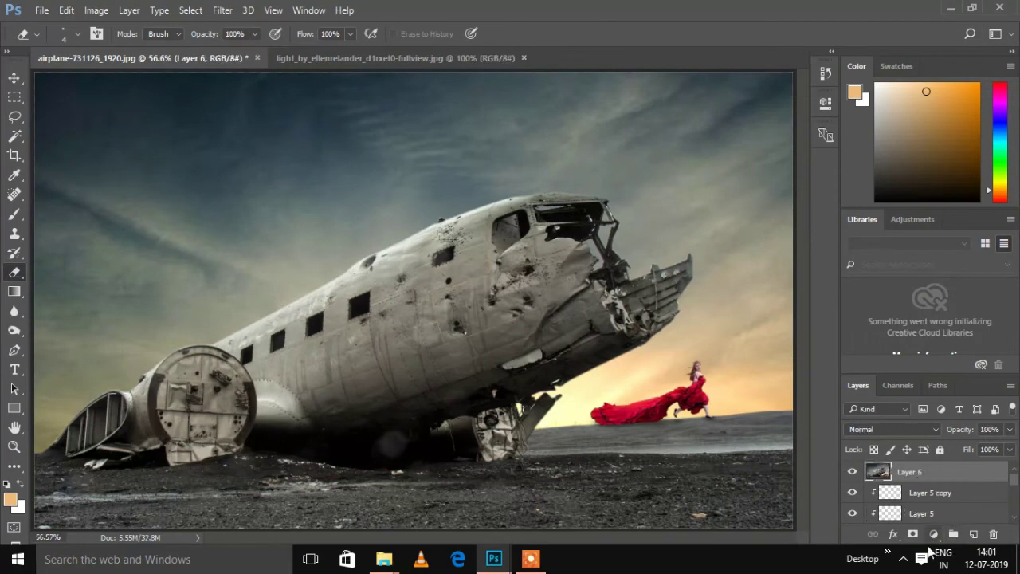
- Add a Levels adjustment that darkens the midtones slightly to 0.96
click(935, 534)
click(870, 287)
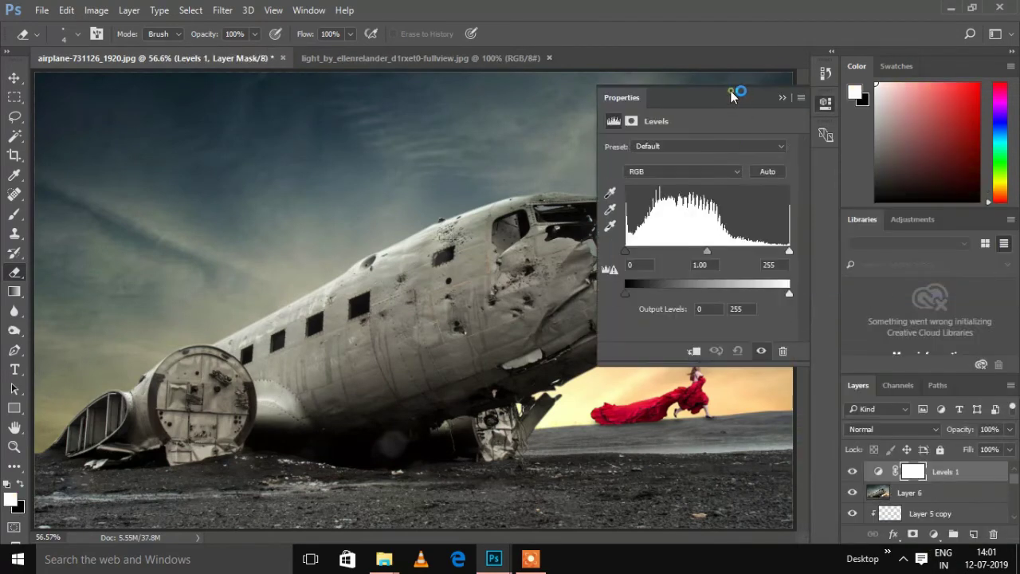
drag(707, 260, 712, 257)
click(782, 97)
- Add a Curves adjustment with an S-shaped contrast curve at 89% opacity
click(934, 534)
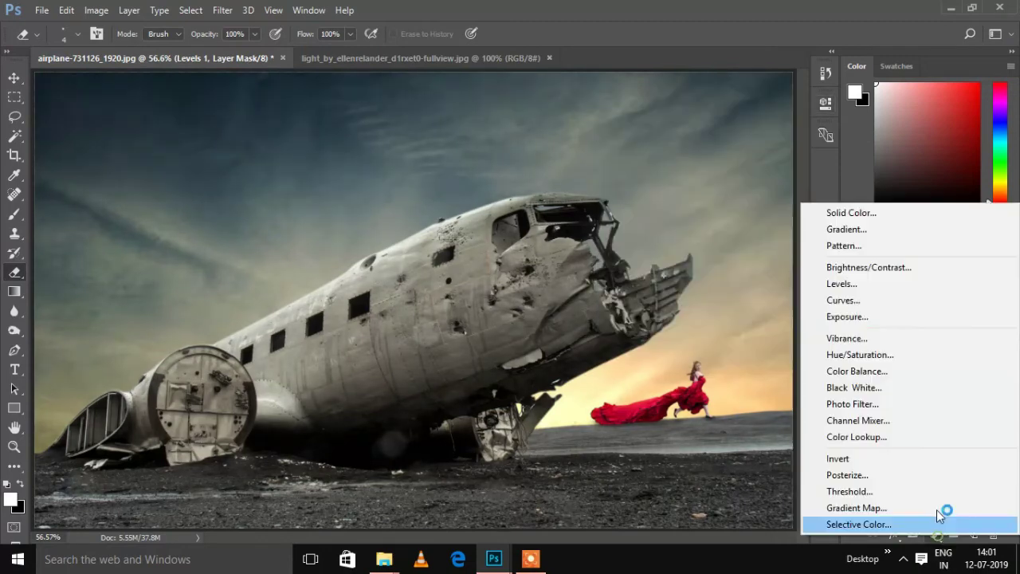
click(809, 298)
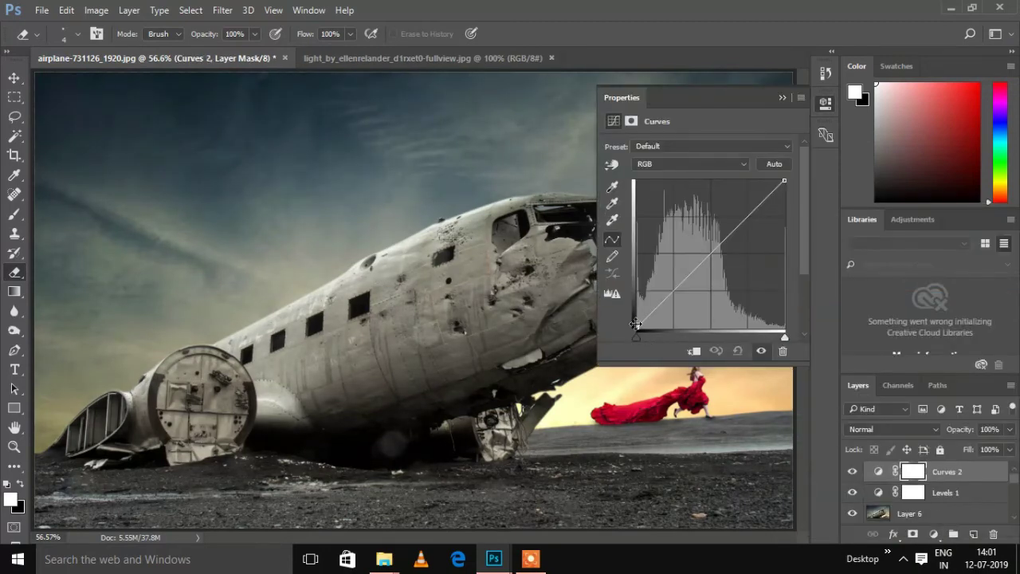
drag(635, 325, 639, 327)
click(671, 296)
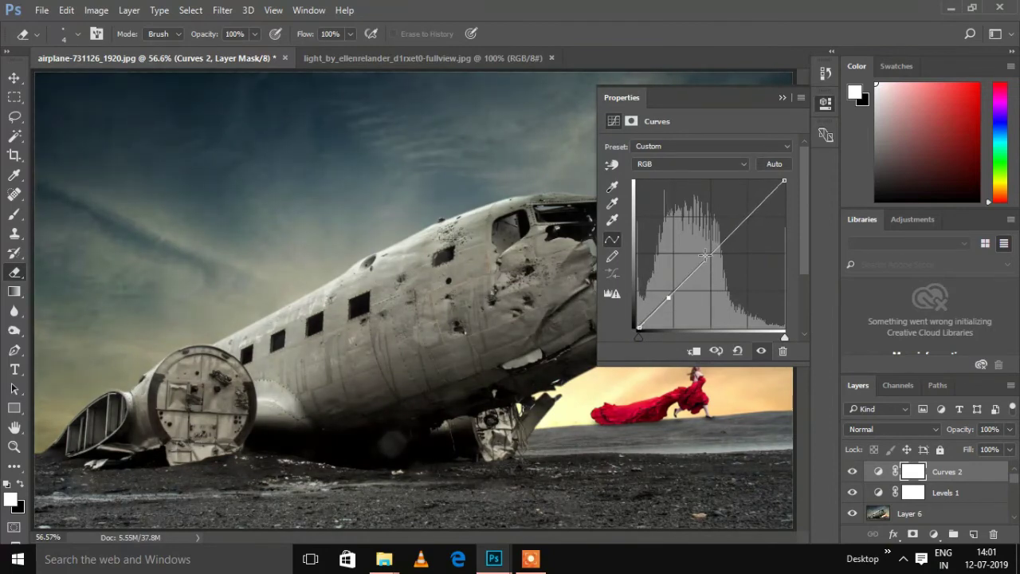
mouse_move(705, 255)
mouse_down()
mouse_move(715, 263)
mouse_move(739, 221)
mouse_up()
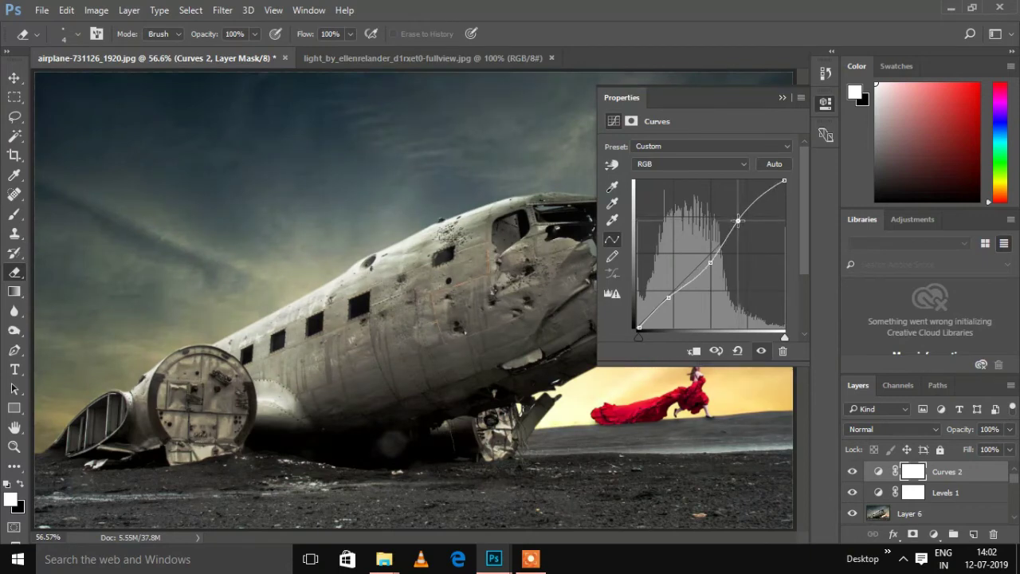
drag(784, 182, 770, 190)
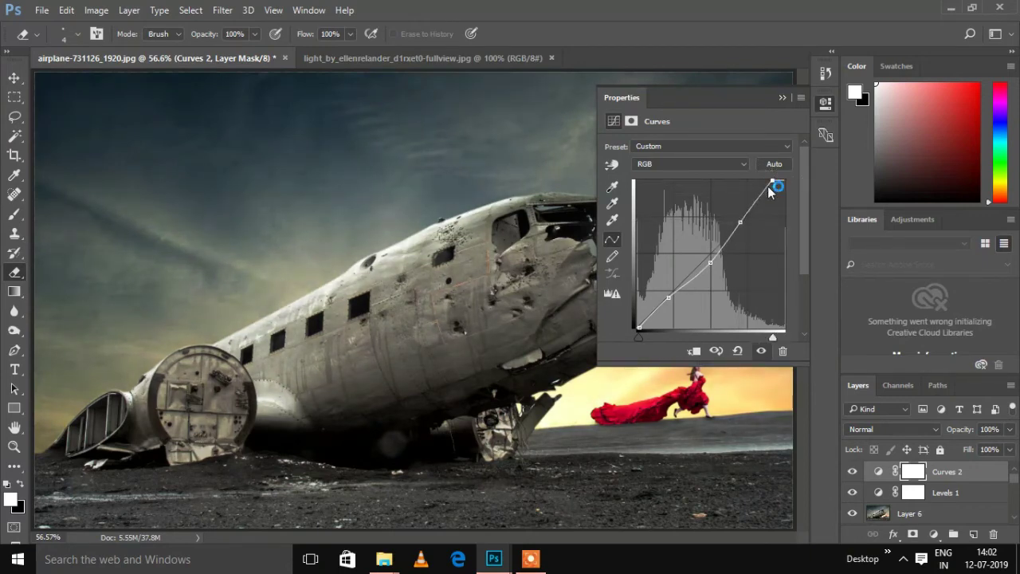
drag(668, 297, 673, 299)
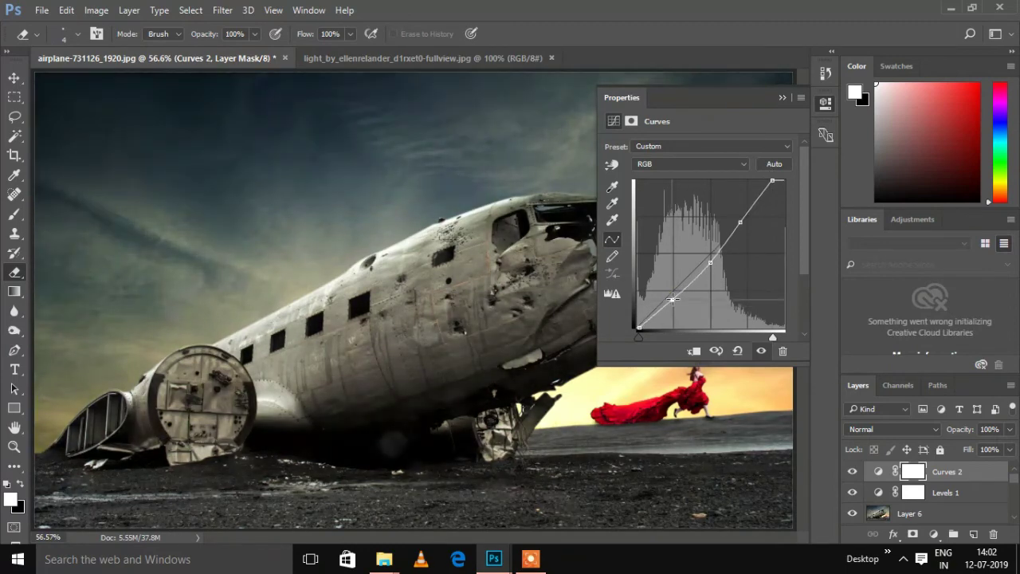
drag(673, 299, 674, 296)
mouse_move(710, 263)
mouse_down()
mouse_move(700, 261)
mouse_move(702, 272)
mouse_up()
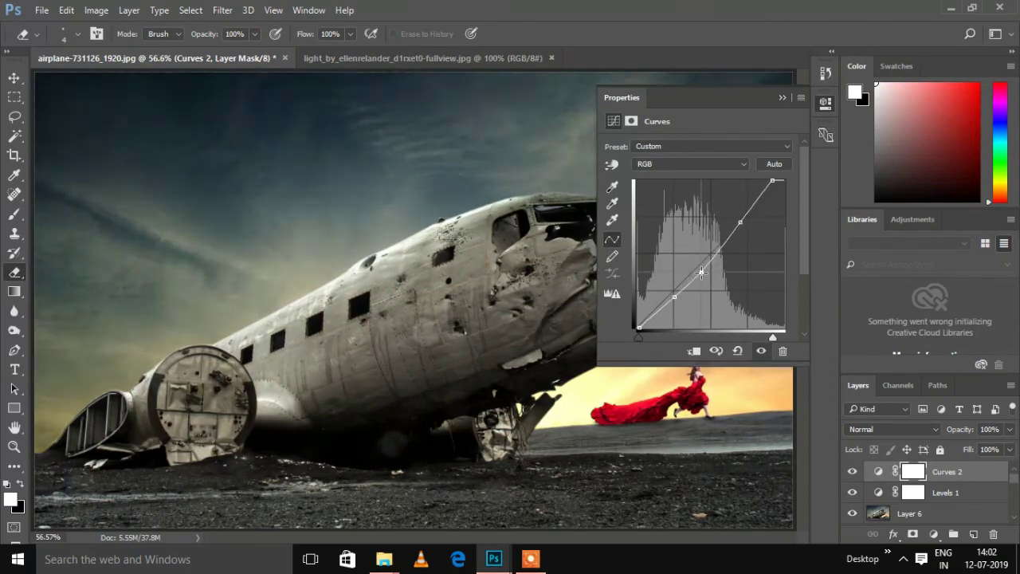
click(778, 101)
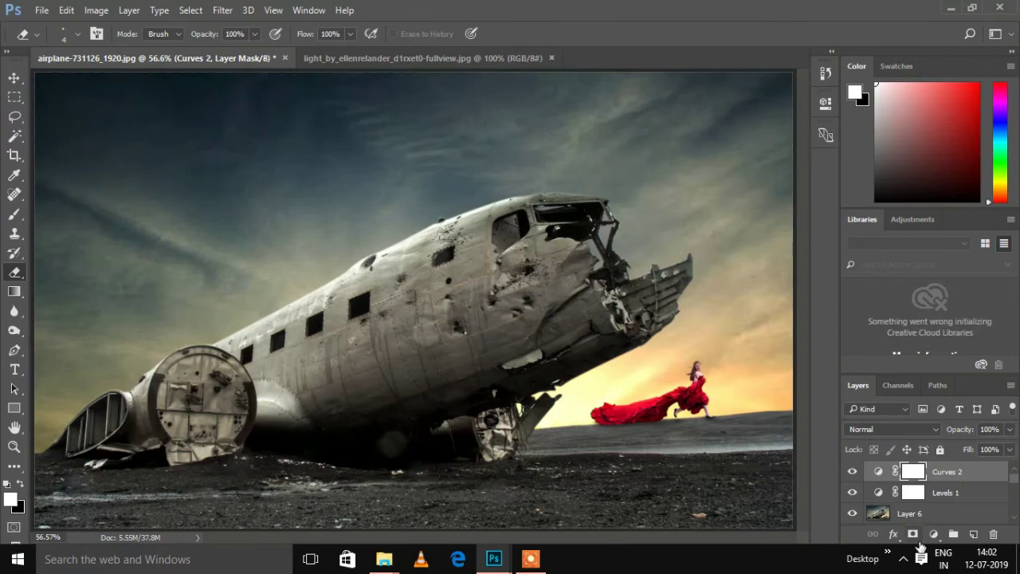
click(1008, 450)
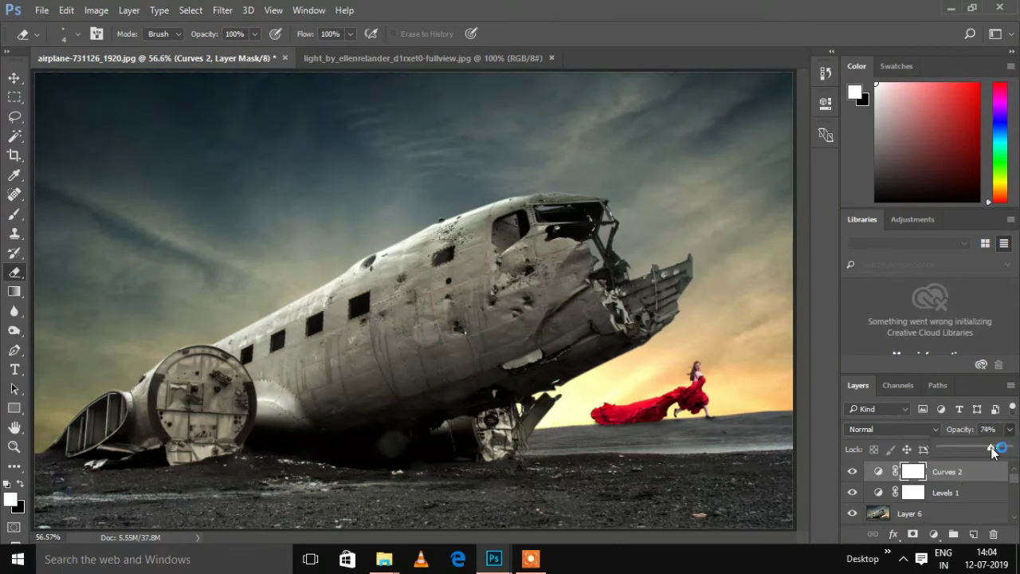
mouse_move(993, 452)
mouse_down()
mouse_move(979, 449)
mouse_move(1006, 452)
mouse_up()
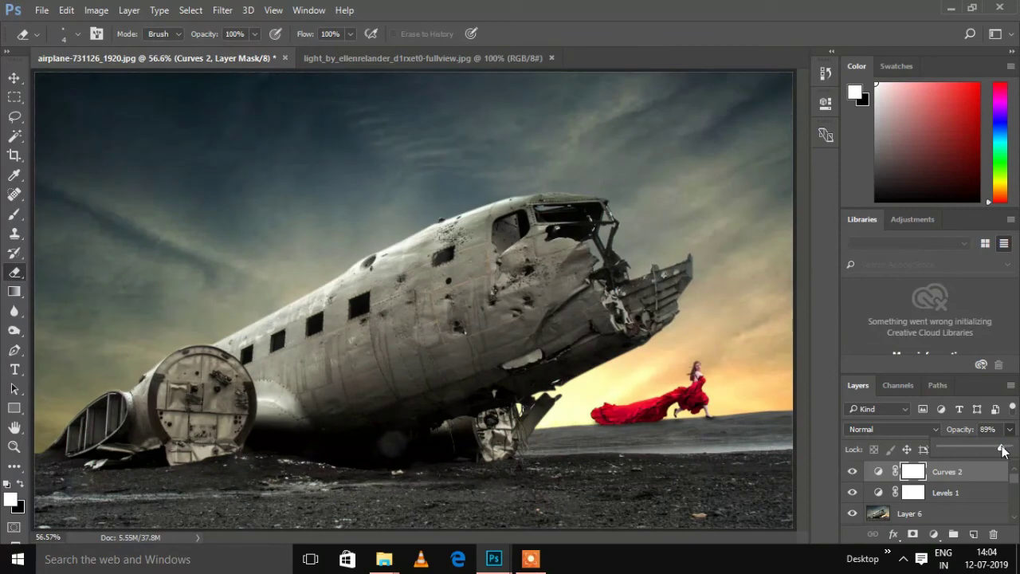